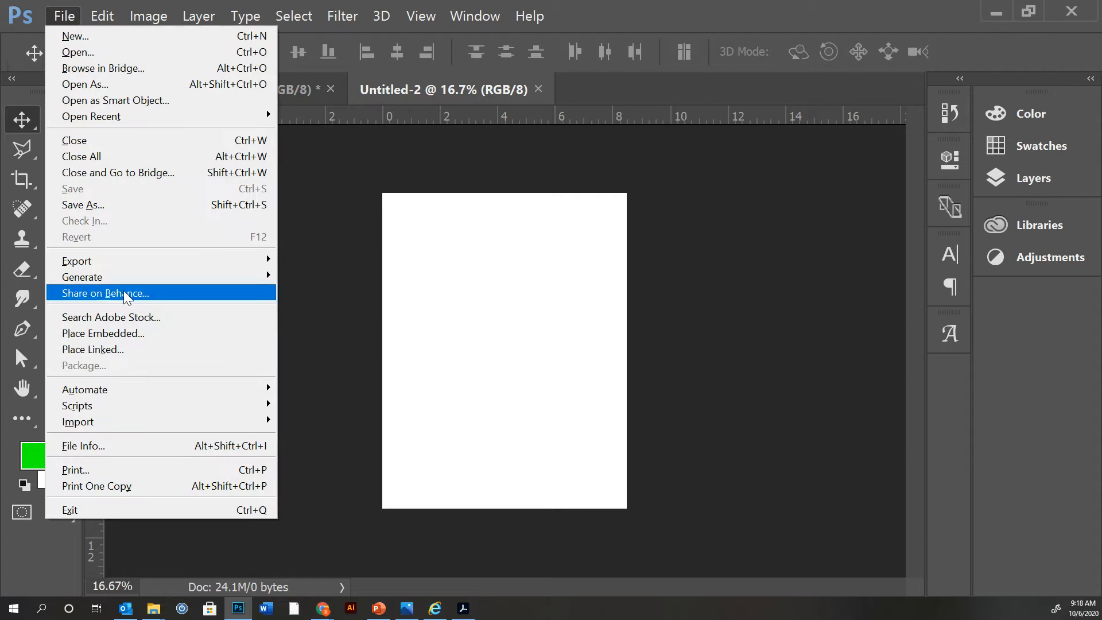
Place seedlings.jpg from the 2020-21 Multimedia folder as an embedded image at its fitted size, and show the document's layers.
{"action": "left_click", "coordinate": [93, 334]}
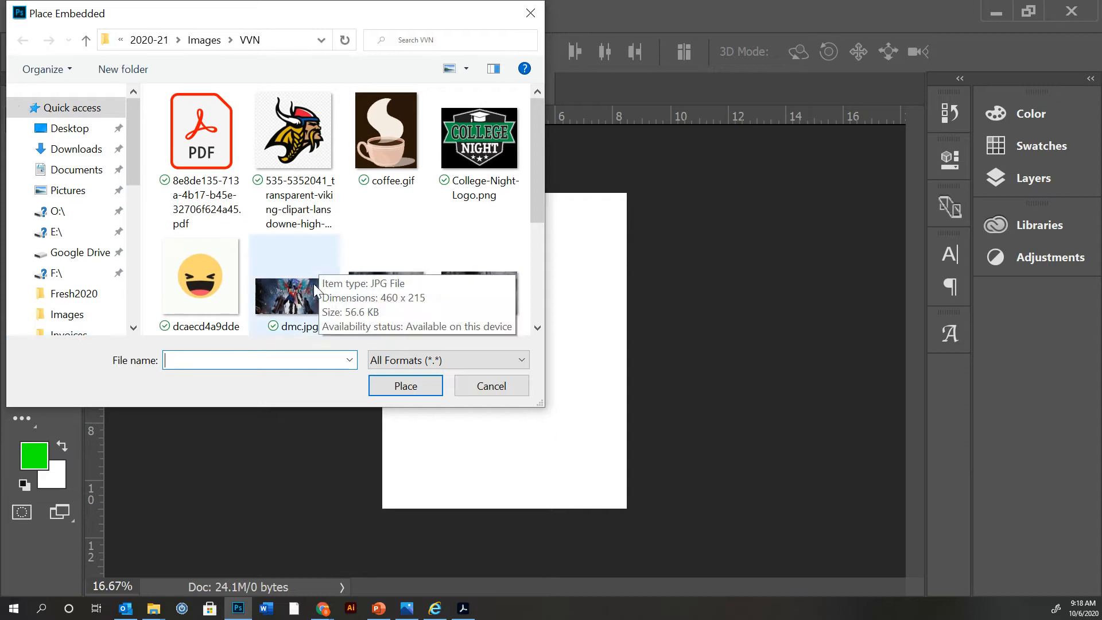
{"action": "left_click", "coordinate": [205, 41]}
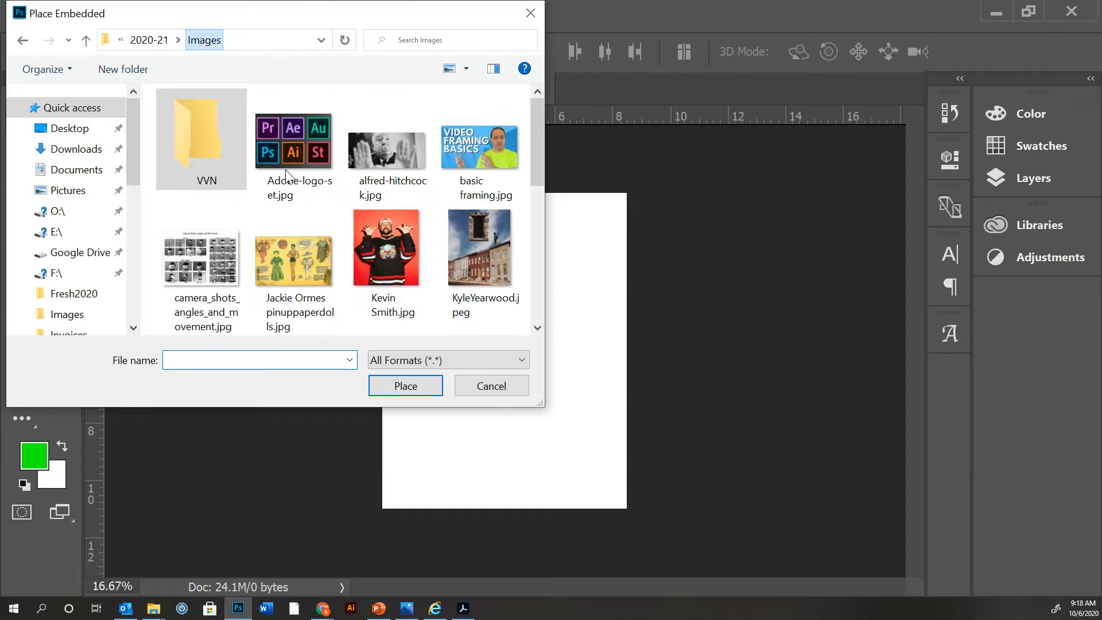
{"action": "scroll", "coordinate": [256, 207], "scroll_direction": "down", "scroll_amount": 3}
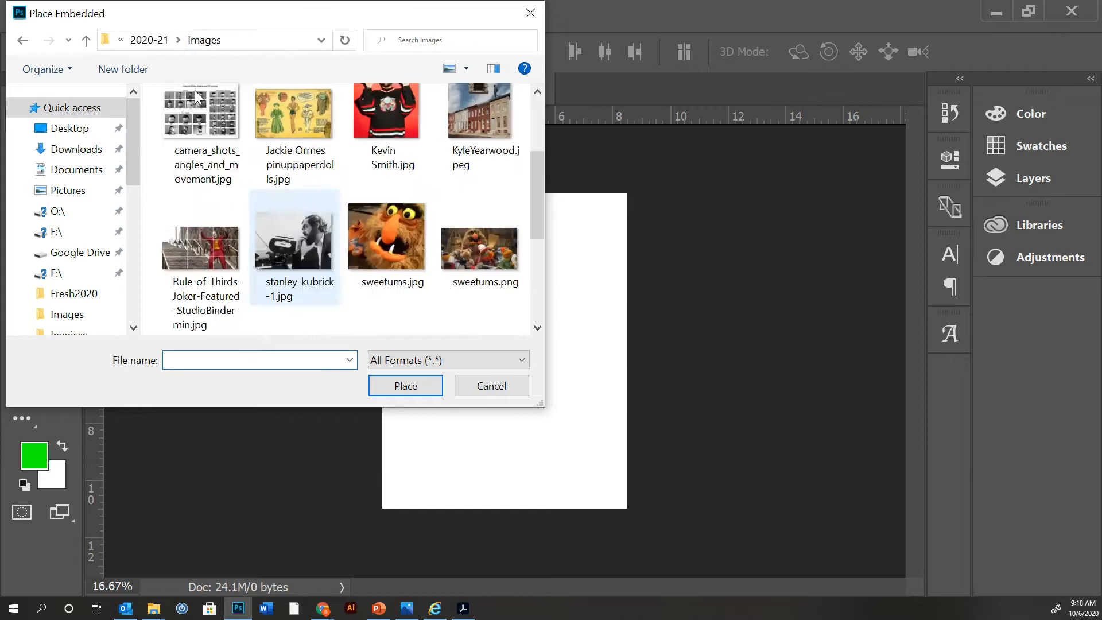
{"action": "left_click", "coordinate": [154, 41]}
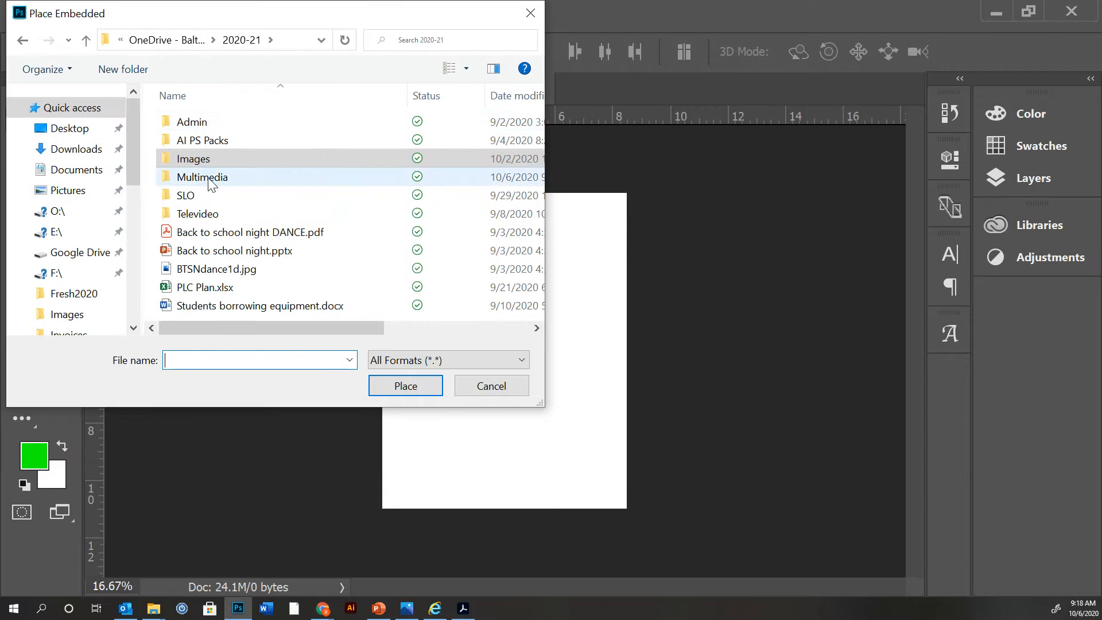
{"action": "double_click", "coordinate": [210, 180]}
{"action": "left_click", "coordinate": [385, 187]}
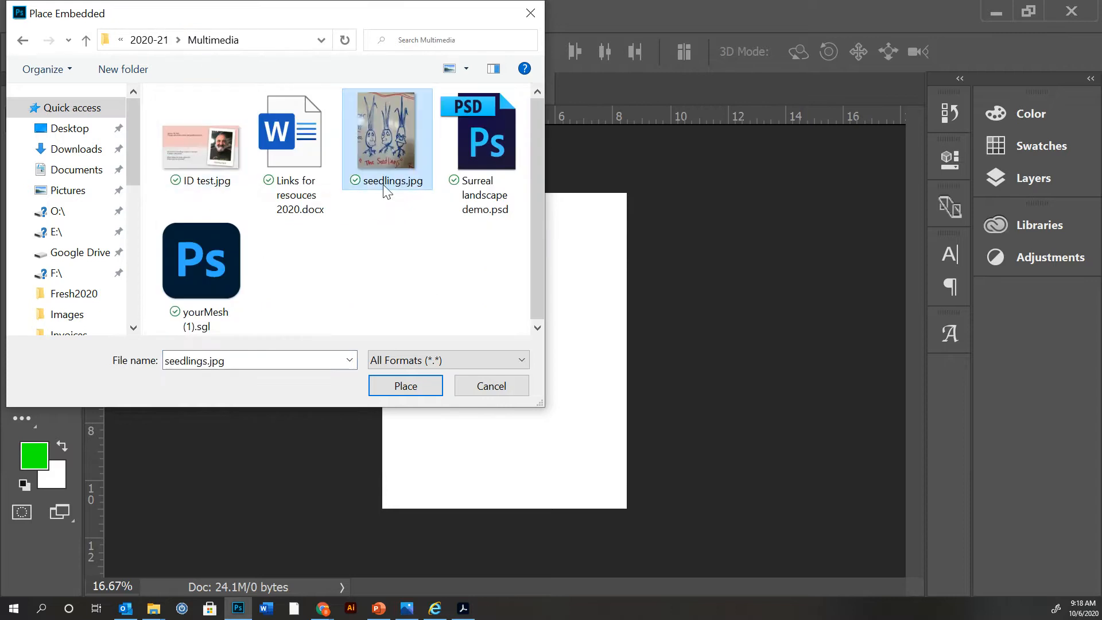
{"action": "left_click", "coordinate": [401, 387]}
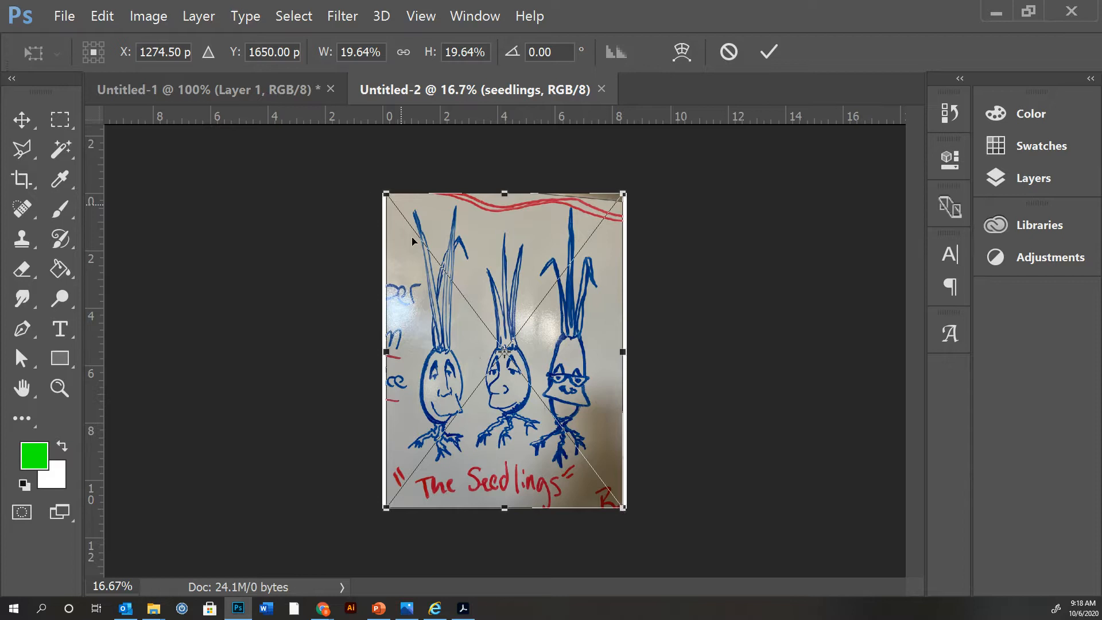
{"action": "key", "text": "Return"}
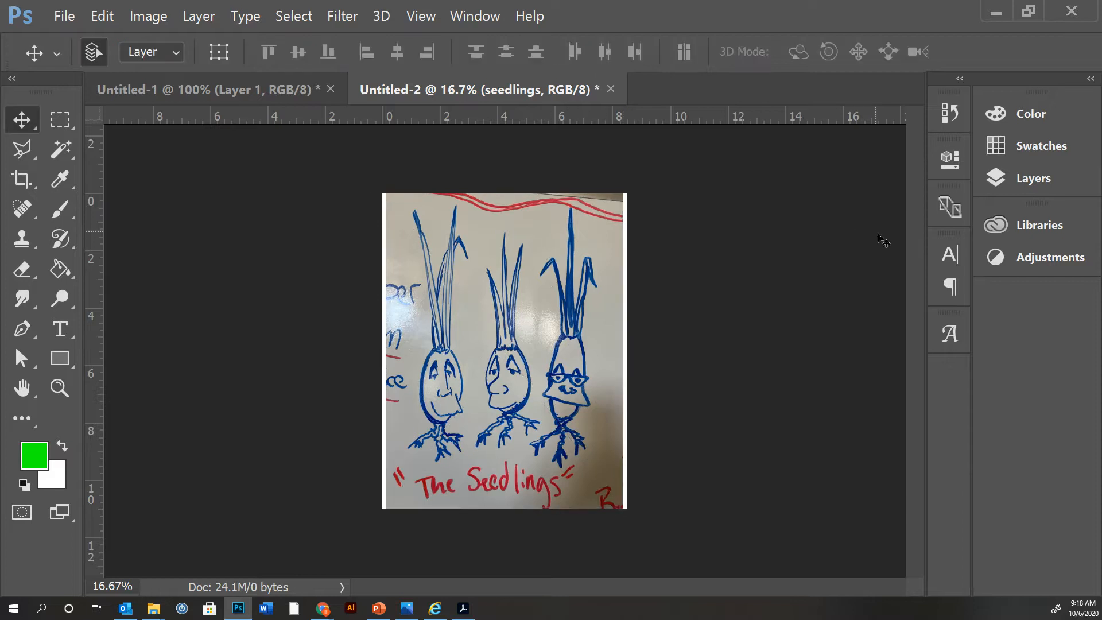
{"action": "left_click", "coordinate": [1015, 181]}
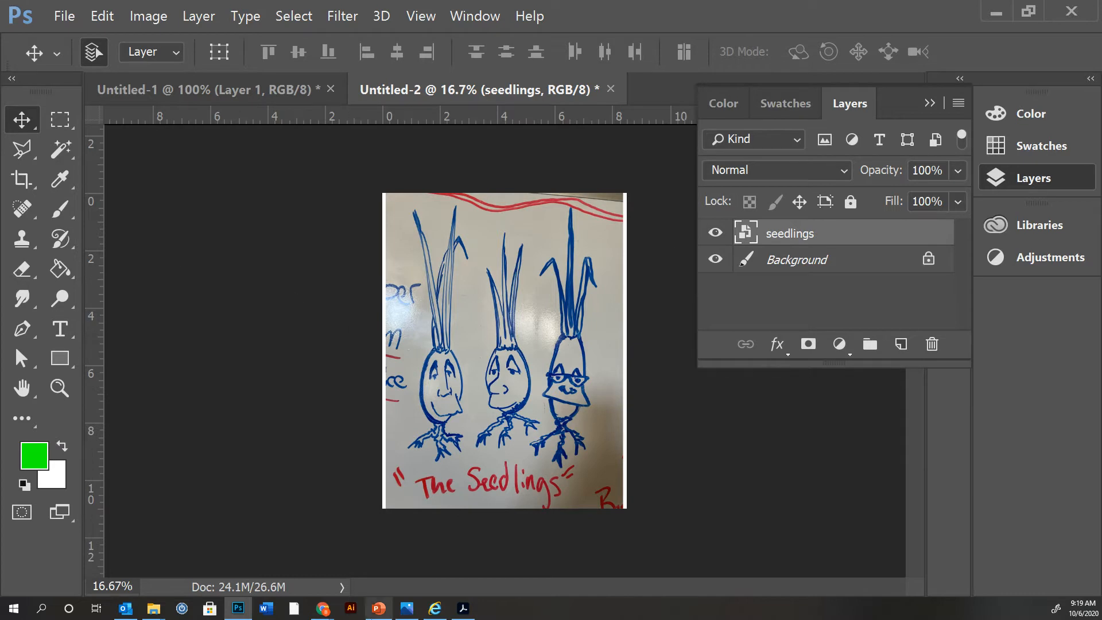
Switch to Outlook, capture the screen with the seedlings attachment open, and paste the screenshot into the Photoshop document.
{"action": "mouse_move", "coordinate": [323, 608]}
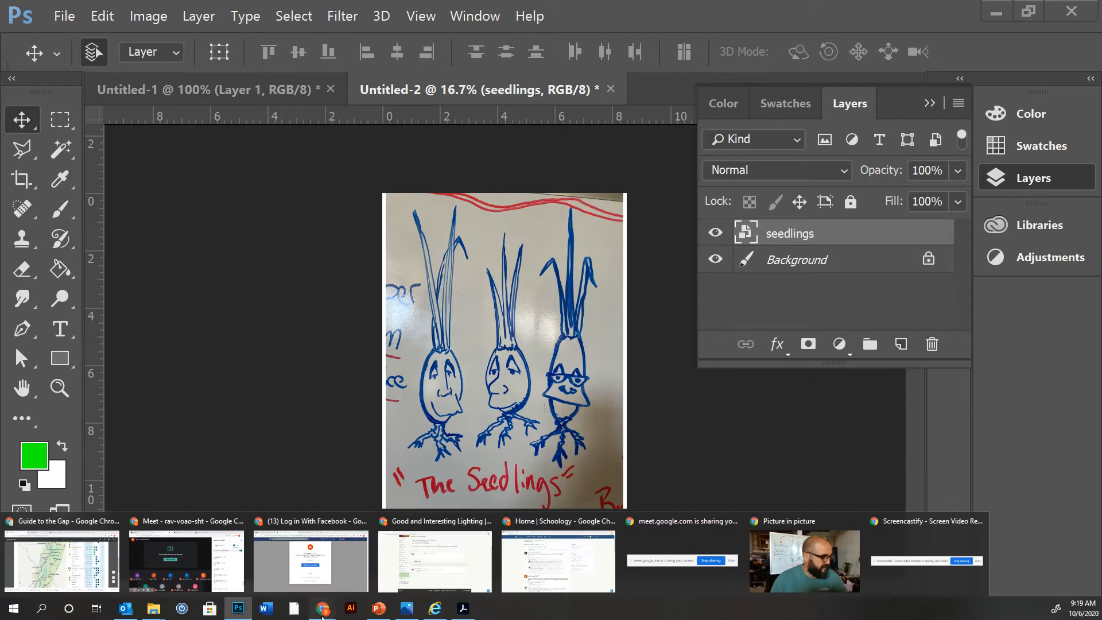
{"action": "mouse_move", "coordinate": [232, 578]}
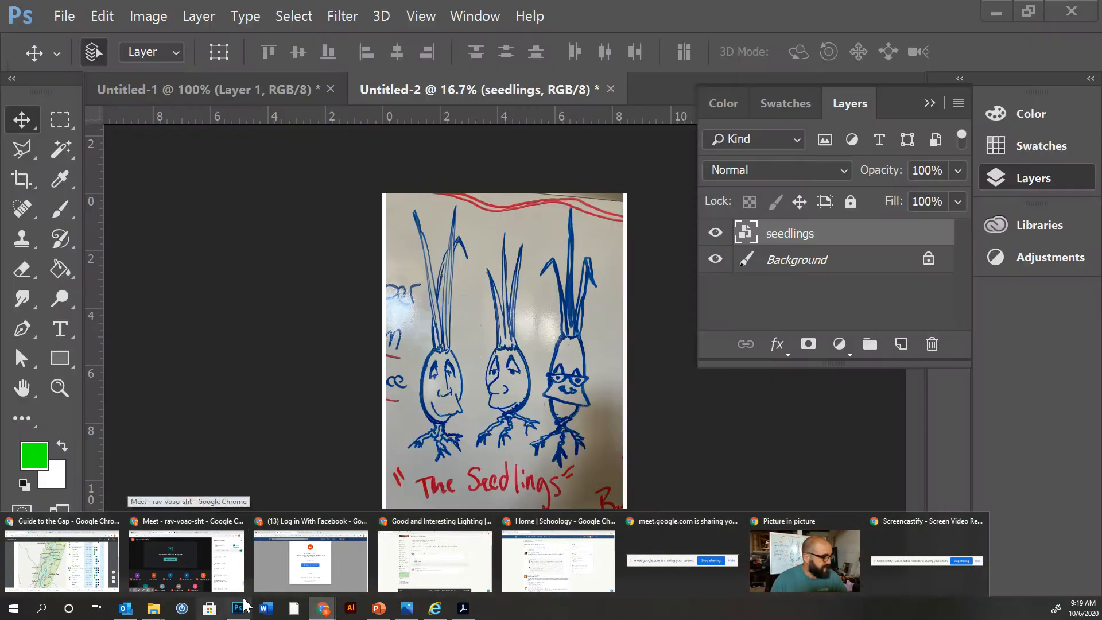
{"action": "left_click", "coordinate": [126, 609]}
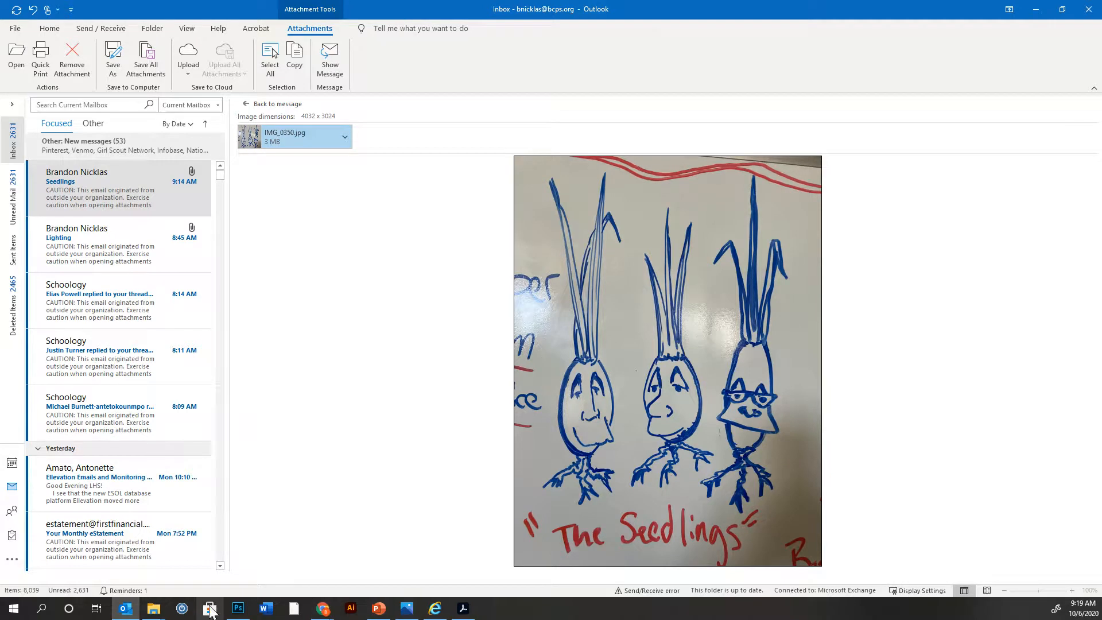
{"action": "left_click", "coordinate": [238, 610]}
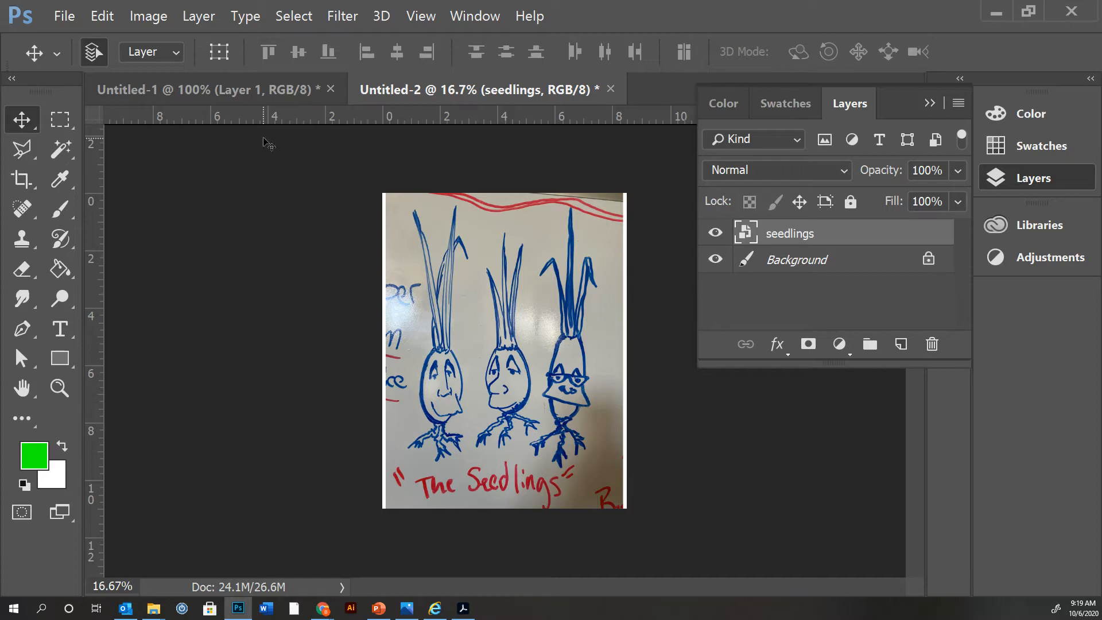
{"action": "left_click", "coordinate": [103, 16]}
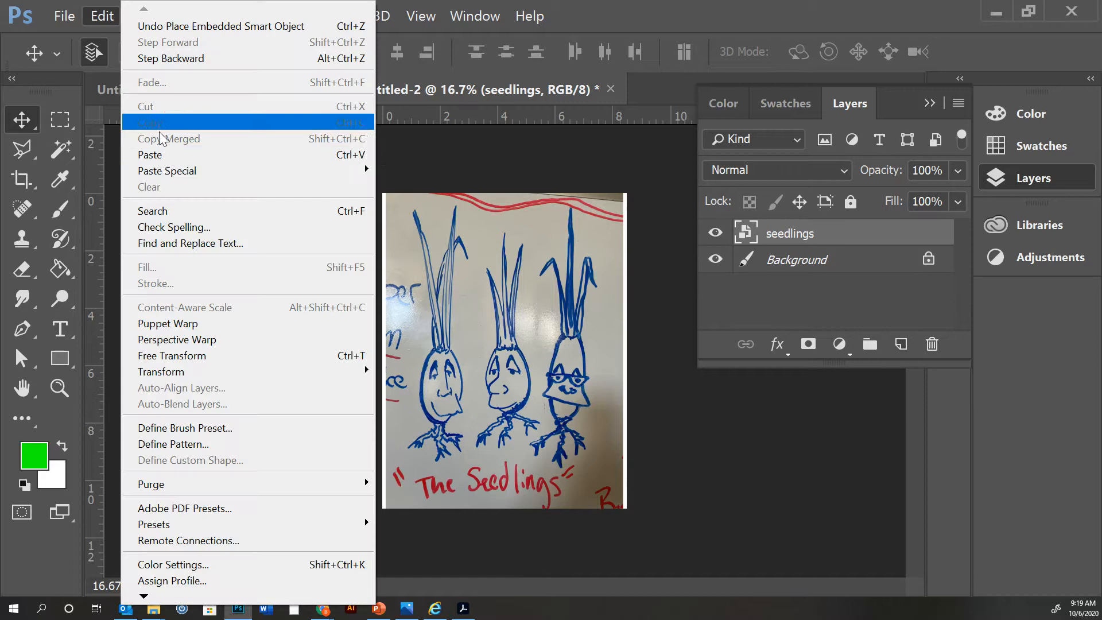
{"action": "left_click", "coordinate": [159, 156]}
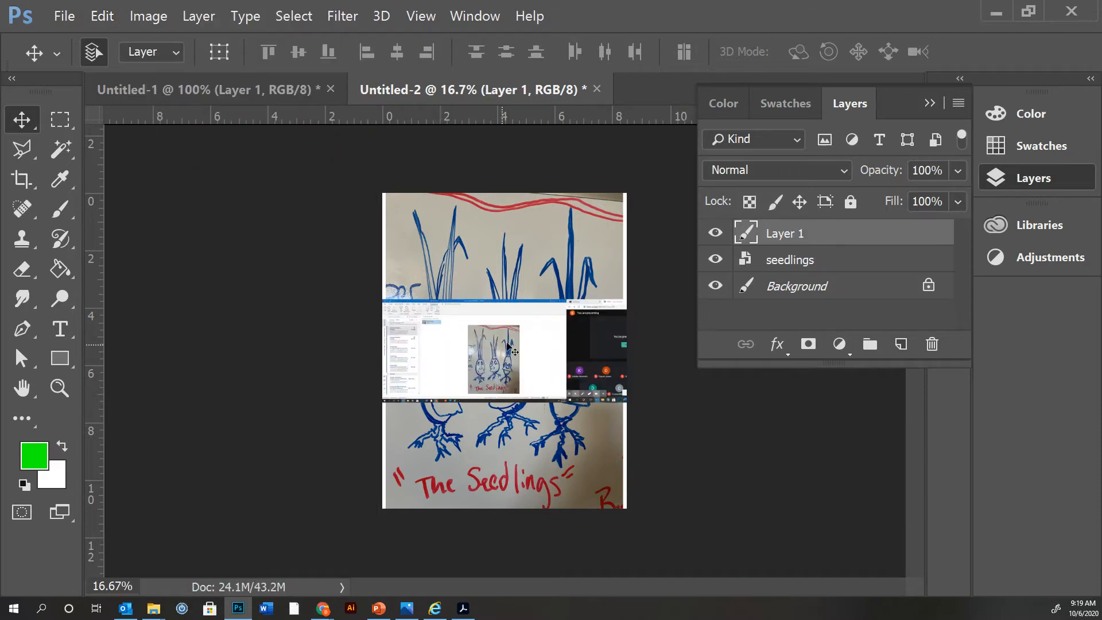
Move the pasted screenshot over the drawing and scale it down proportionally to fit within the page width.
{"action": "left_click_drag", "start_coordinate": [634, 337], "coordinate": [511, 319]}
{"action": "left_click_drag", "start_coordinate": [366, 302], "coordinate": [540, 327]}
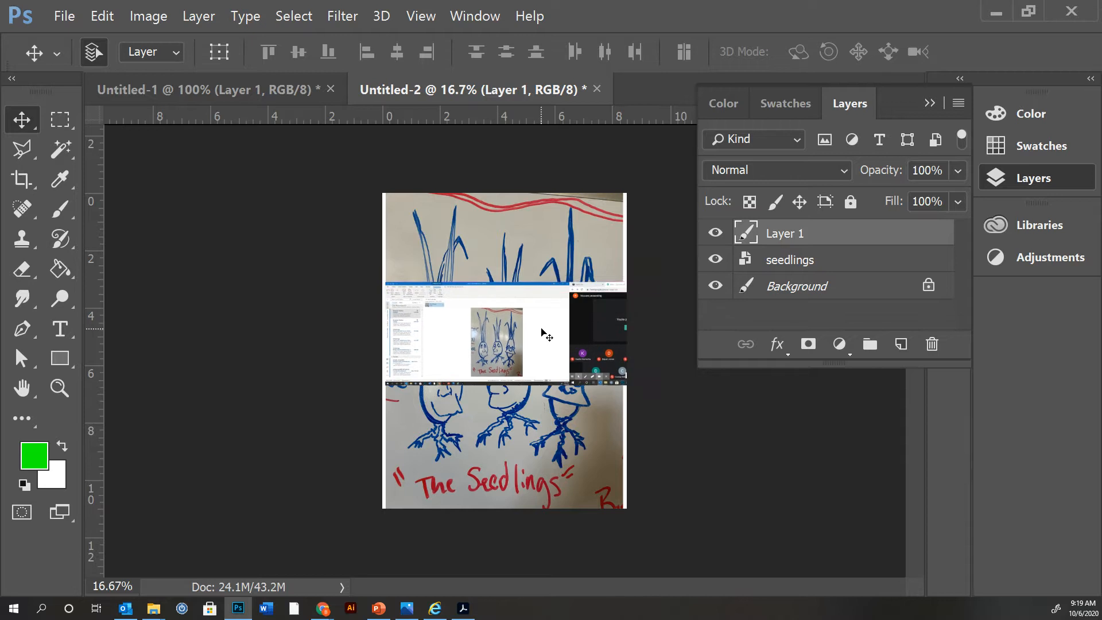
{"action": "key", "text": "ctrl+t"}
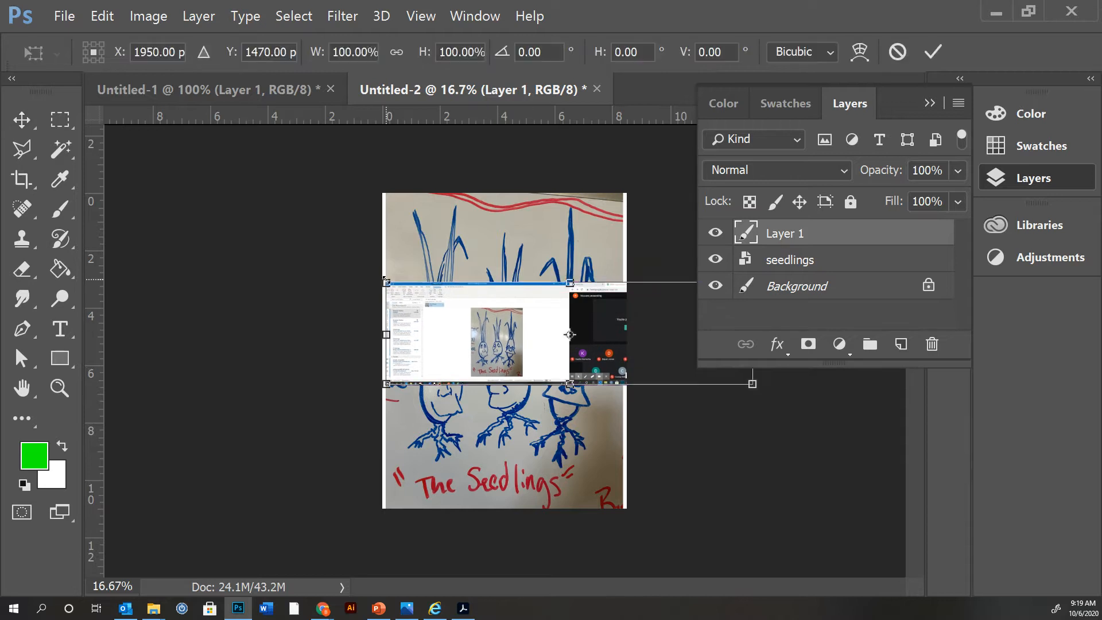
{"action": "mouse_move", "coordinate": [388, 284]}
{"action": "left_mouse_down"}
{"action": "mouse_move", "coordinate": [605, 360]}
{"action": "mouse_move", "coordinate": [440, 304]}
{"action": "mouse_move", "coordinate": [434, 294]}
{"action": "mouse_move", "coordinate": [450, 294]}
{"action": "mouse_move", "coordinate": [436, 265]}
{"action": "mouse_move", "coordinate": [440, 281]}
{"action": "mouse_move", "coordinate": [429, 263]}
{"action": "mouse_move", "coordinate": [422, 284]}
{"action": "mouse_move", "coordinate": [395, 246]}
{"action": "mouse_move", "coordinate": [441, 275]}
{"action": "mouse_move", "coordinate": [393, 274]}
{"action": "left_mouse_up"}
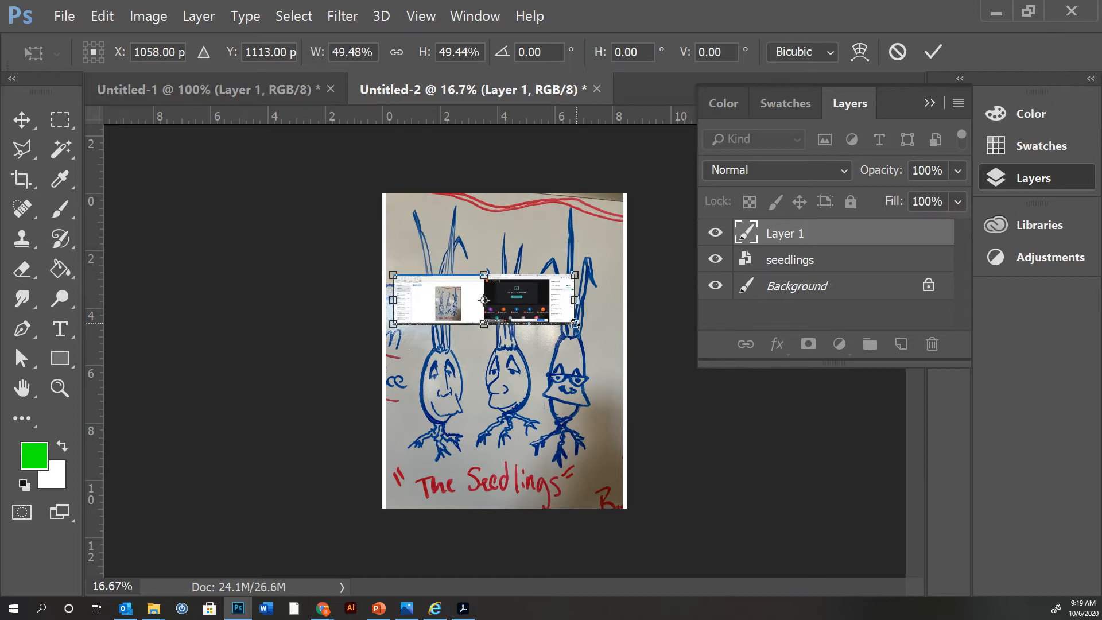
{"action": "left_click_drag", "start_coordinate": [575, 325], "coordinate": [618, 342]}
{"action": "key", "text": "Return"}
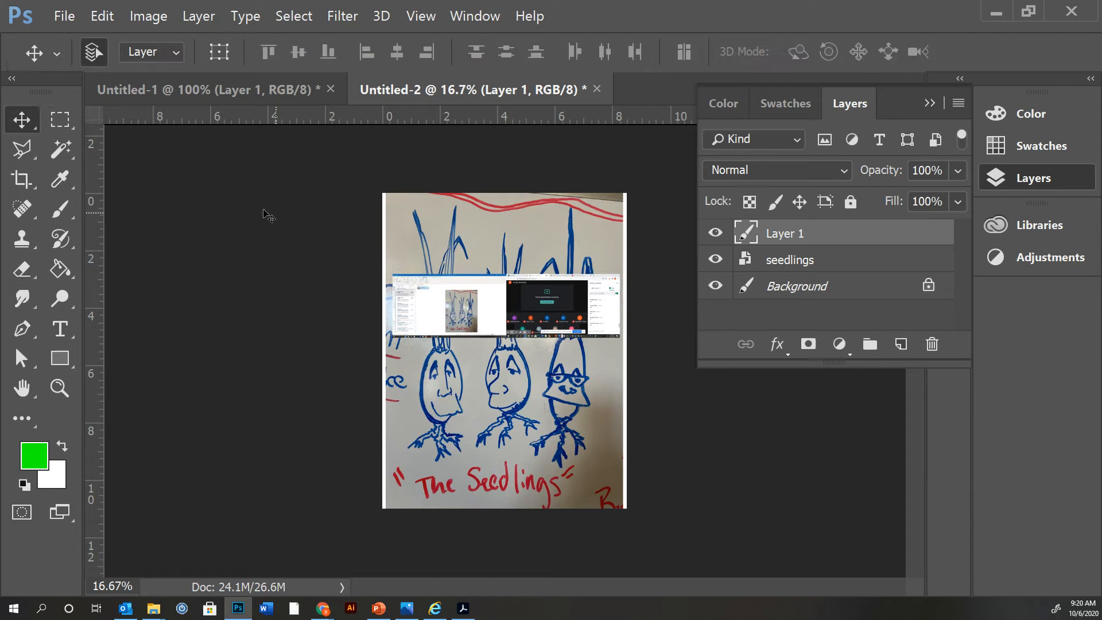
Trim the screenshot layer to just its small seedlings picture by deleting everything outside a rectangular selection, and deselect.
{"action": "left_click", "coordinate": [59, 119]}
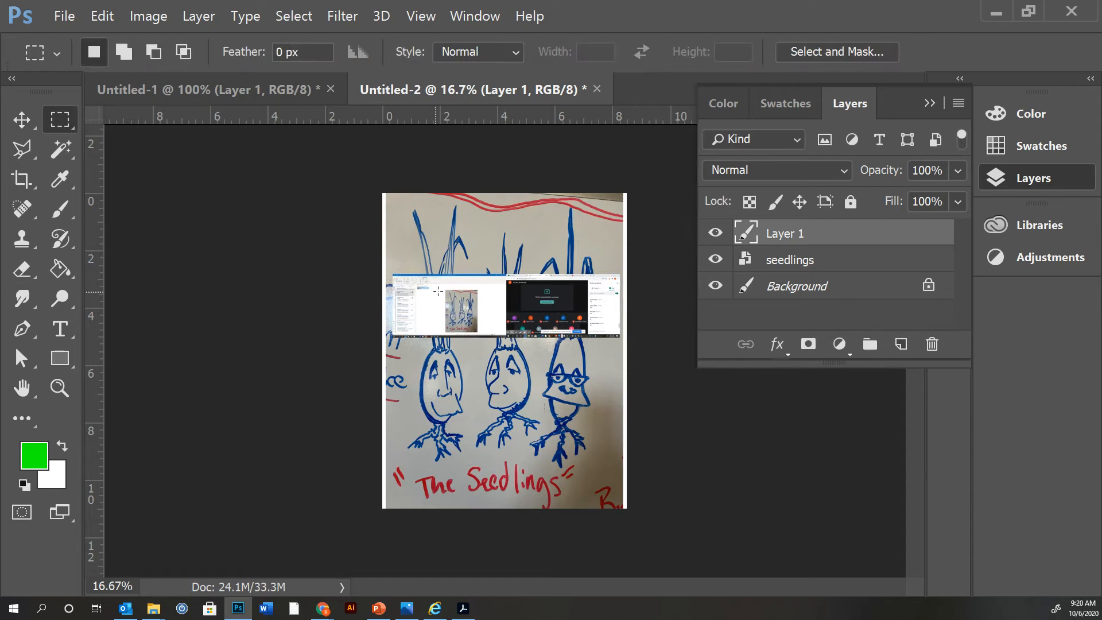
{"action": "left_click_drag", "start_coordinate": [445, 289], "coordinate": [479, 333]}
{"action": "left_click", "coordinate": [308, 13]}
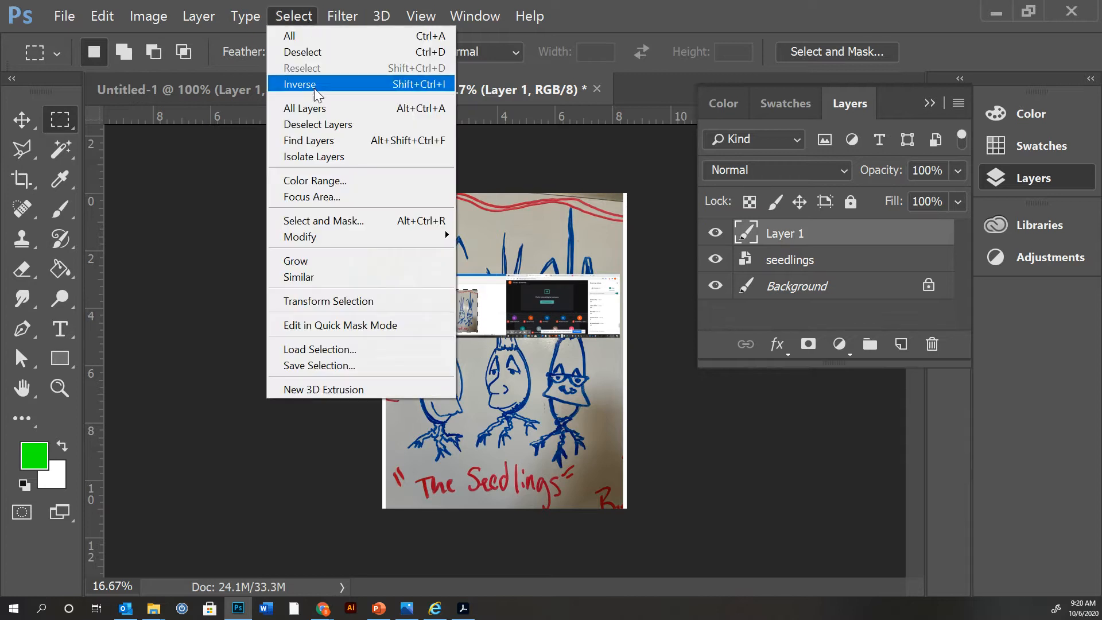
{"action": "left_click", "coordinate": [314, 90]}
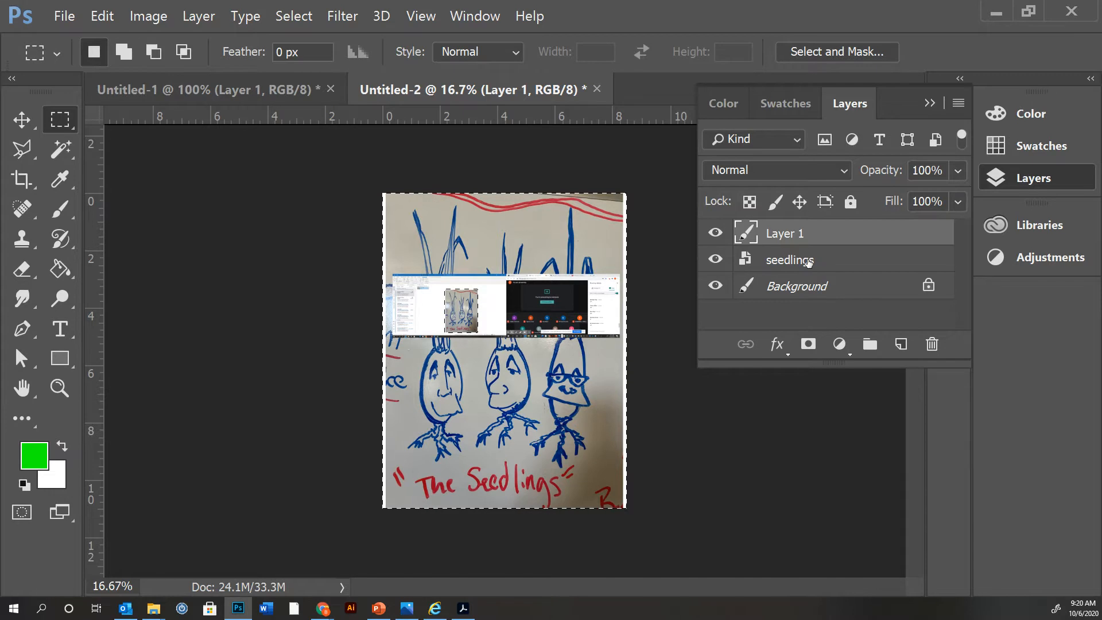
{"action": "key", "text": "Delete"}
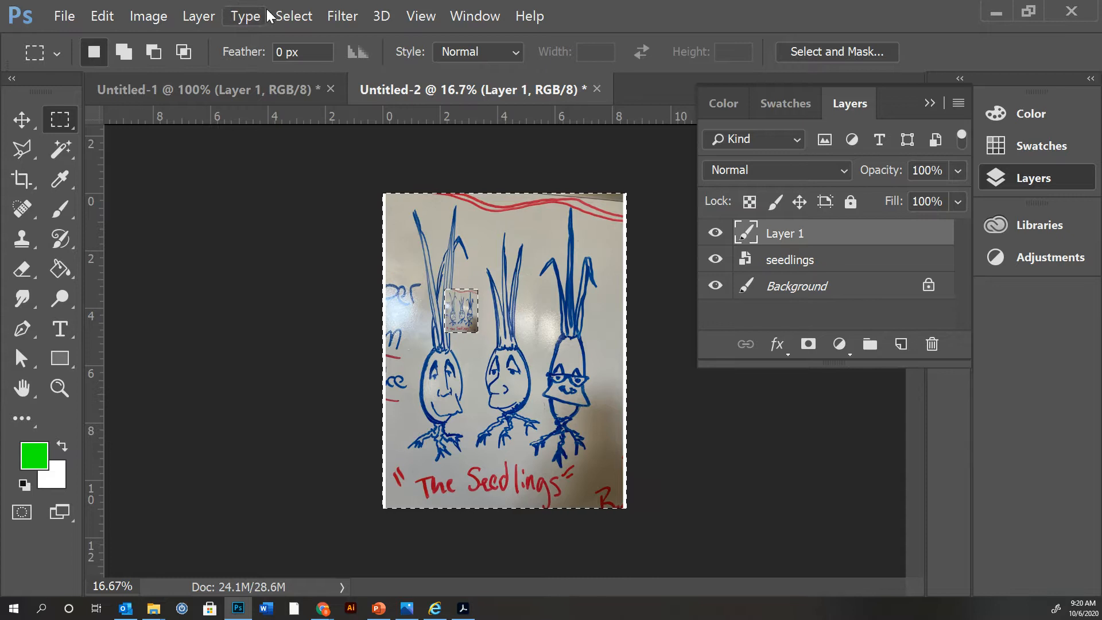
{"action": "left_click", "coordinate": [303, 18]}
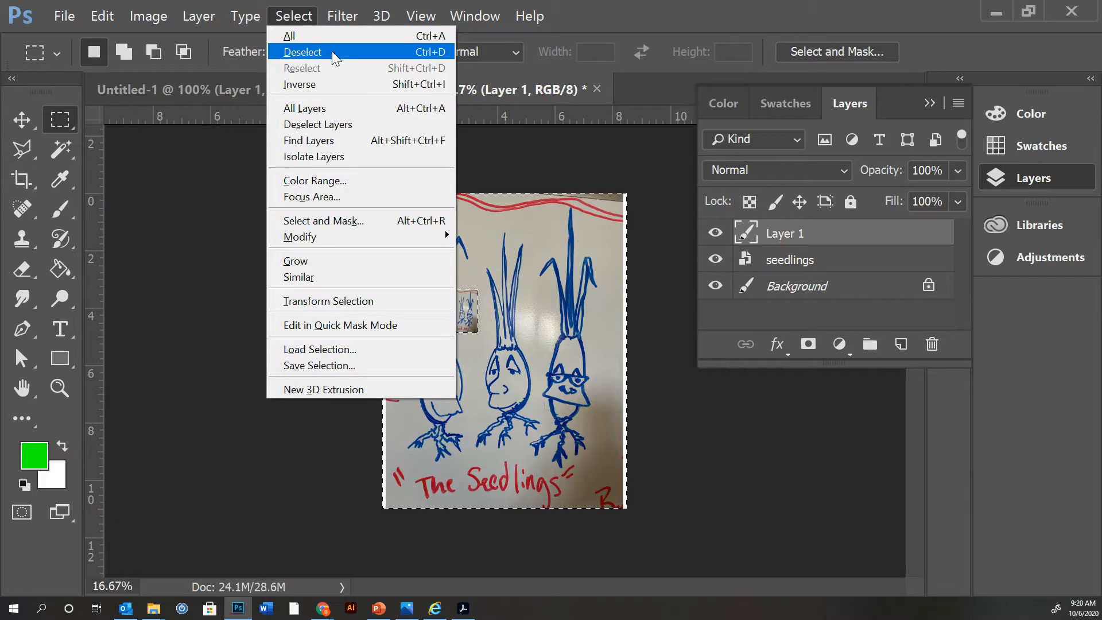
{"action": "left_click", "coordinate": [332, 51]}
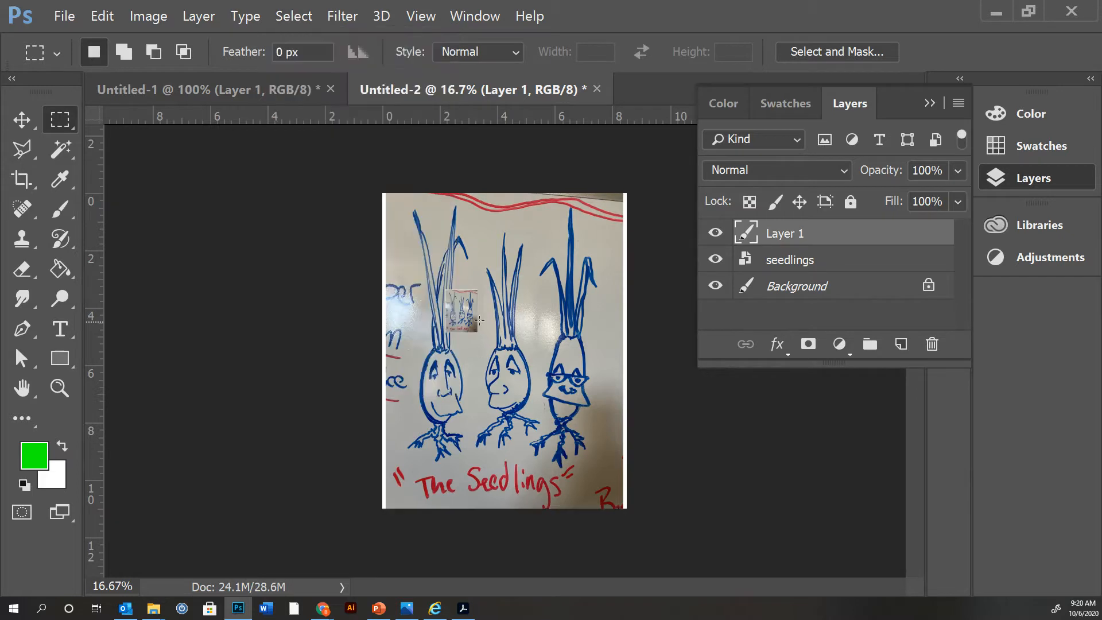
Enlarge the trimmed seedlings picture to about 717% to nearly fill the page, and shift it left to expose the placed original.
{"action": "key", "text": "ctrl+t"}
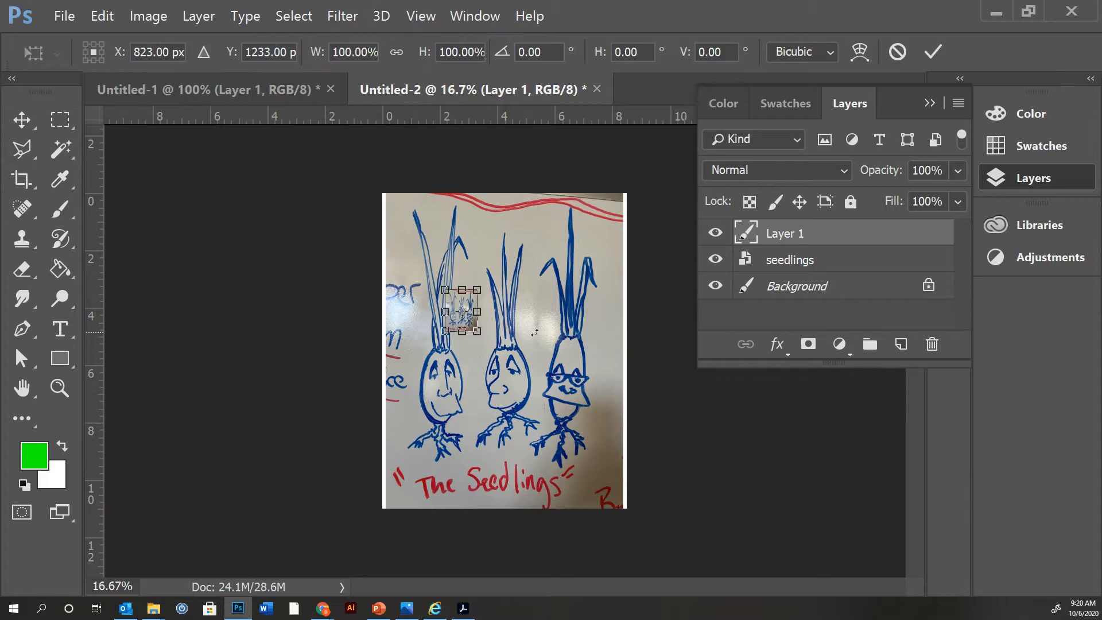
{"action": "left_click_drag", "start_coordinate": [479, 332], "coordinate": [603, 497]}
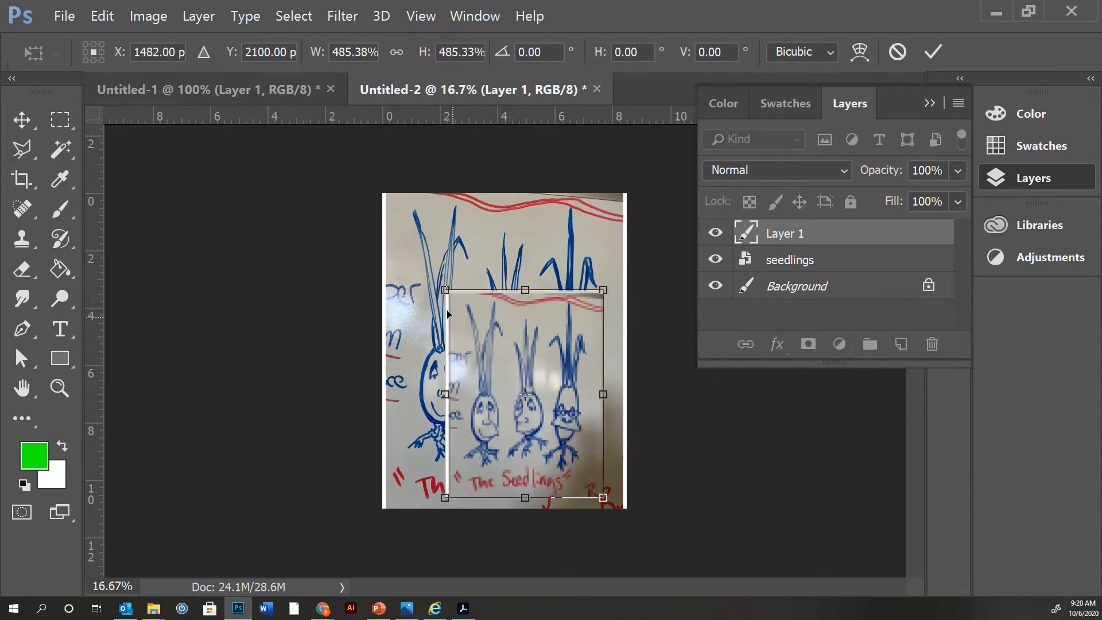
{"action": "left_click_drag", "start_coordinate": [441, 286], "coordinate": [384, 209]}
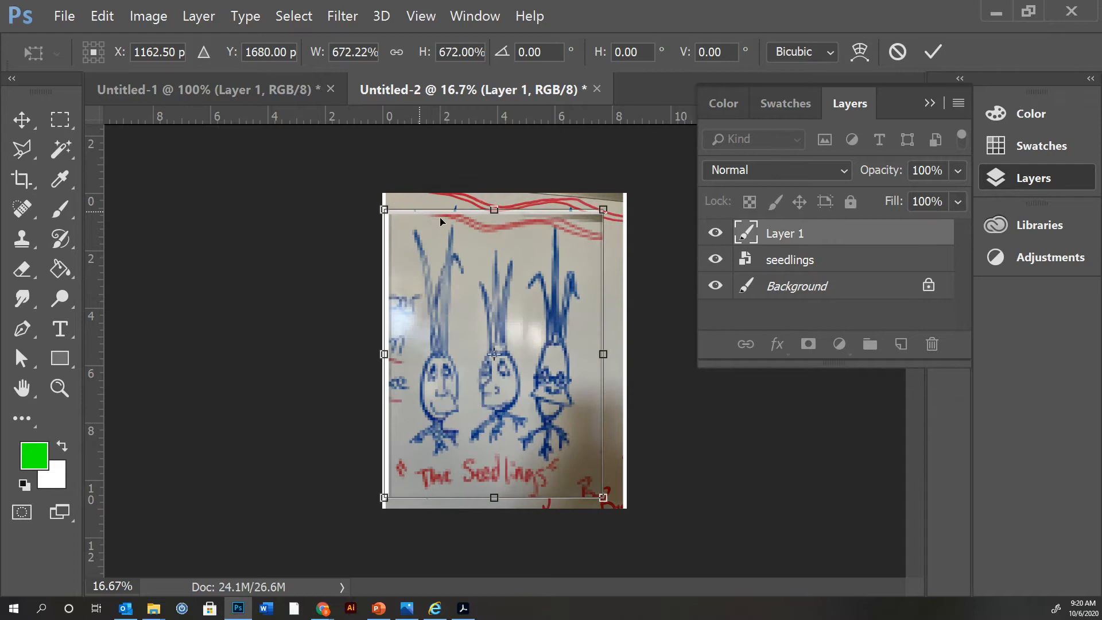
{"action": "left_click_drag", "start_coordinate": [607, 212], "coordinate": [628, 199]}
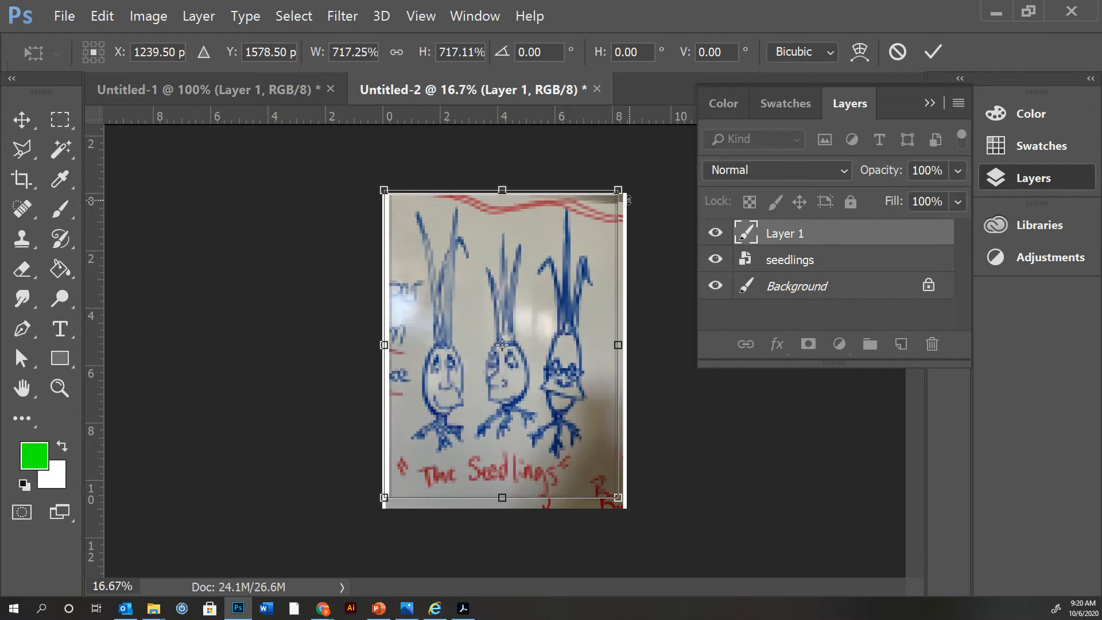
{"action": "key", "text": "Return"}
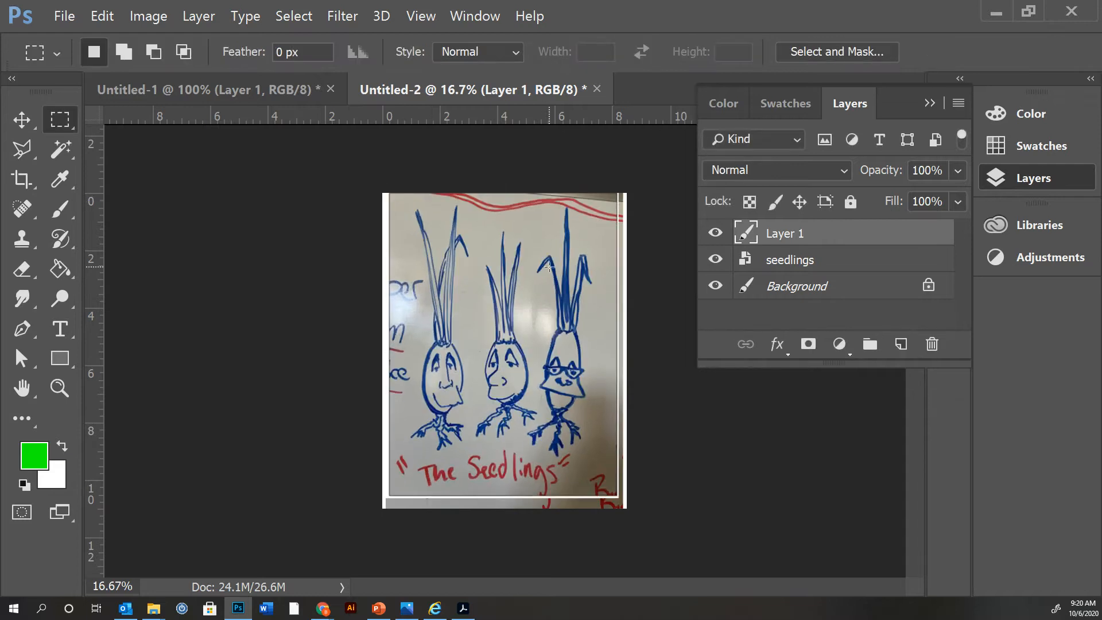
{"action": "left_click", "coordinate": [33, 122]}
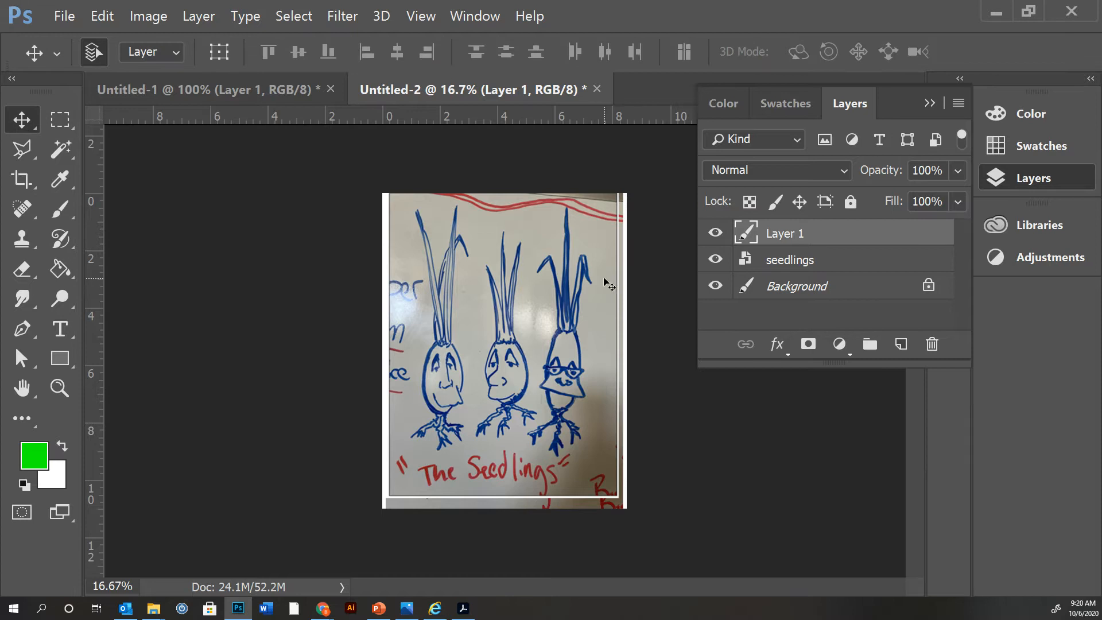
{"action": "left_click_drag", "start_coordinate": [603, 277], "coordinate": [522, 285]}
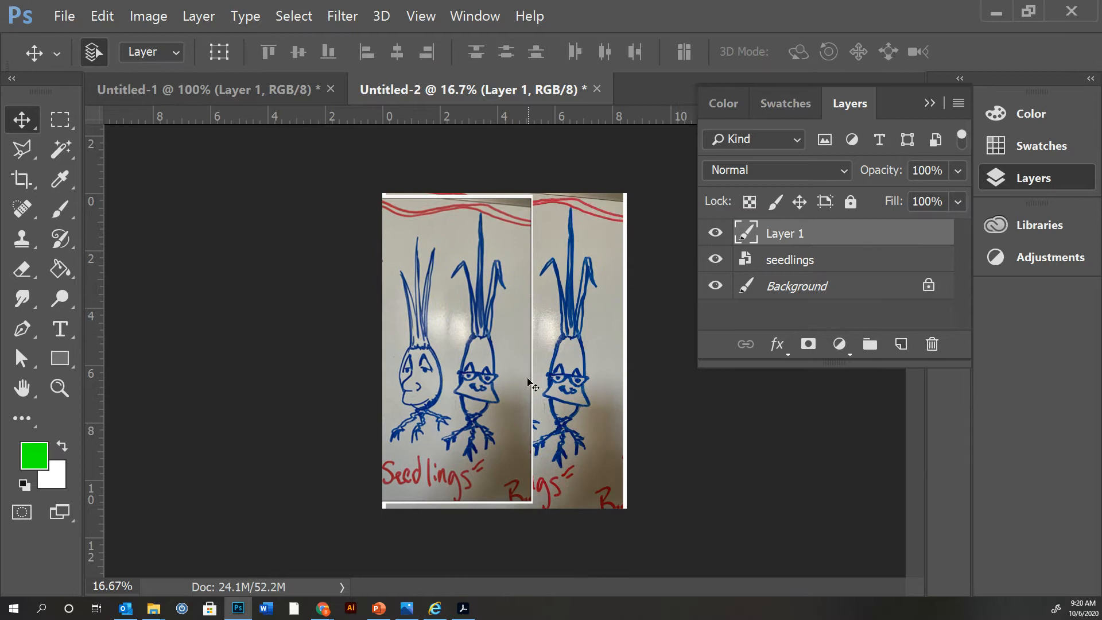
Compare the sharpness of the enlarged screenshot copy and the placed original on the seedling wearing glasses, up to 50% zoom.
{"action": "left_click", "coordinate": [59, 388]}
{"action": "left_click", "coordinate": [520, 375]}
{"action": "left_click", "coordinate": [521, 375]}
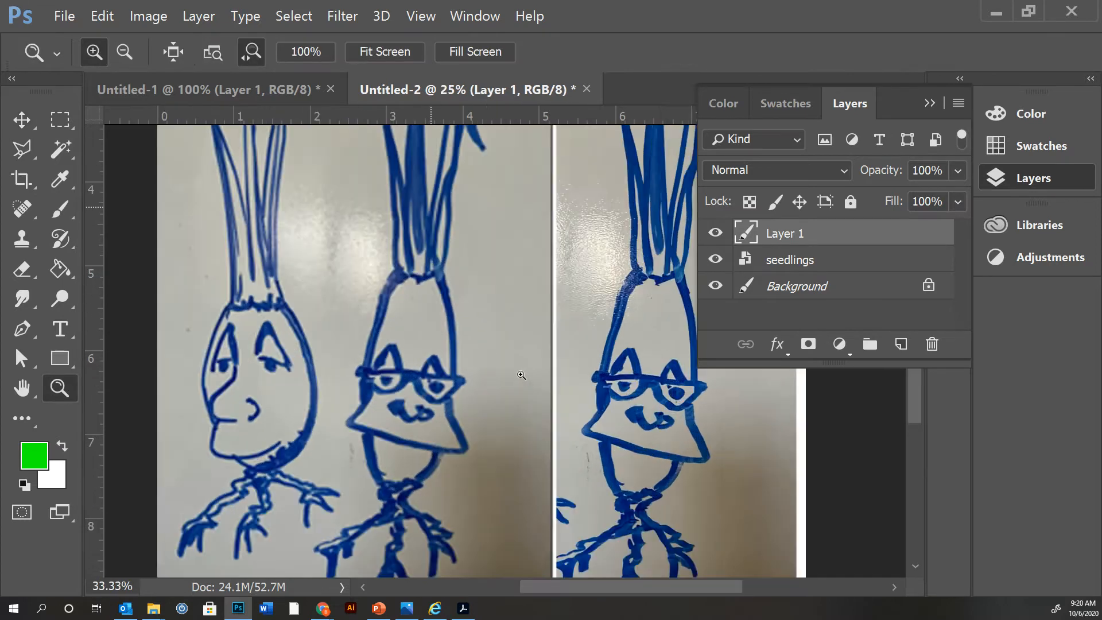
{"action": "left_click", "coordinate": [521, 375]}
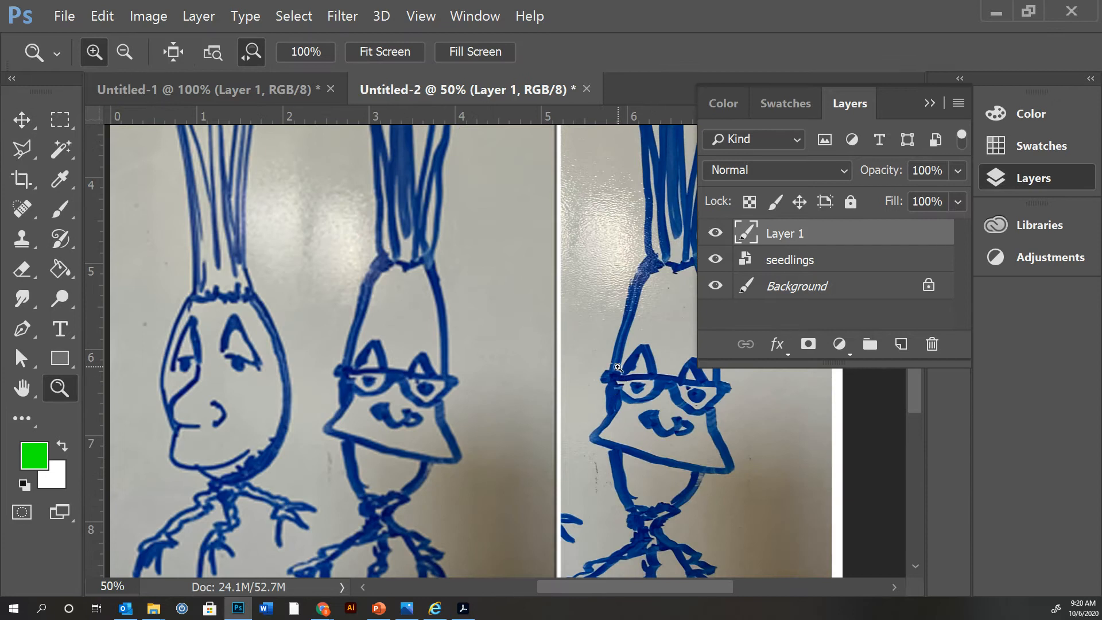
{"action": "key", "text": "v"}
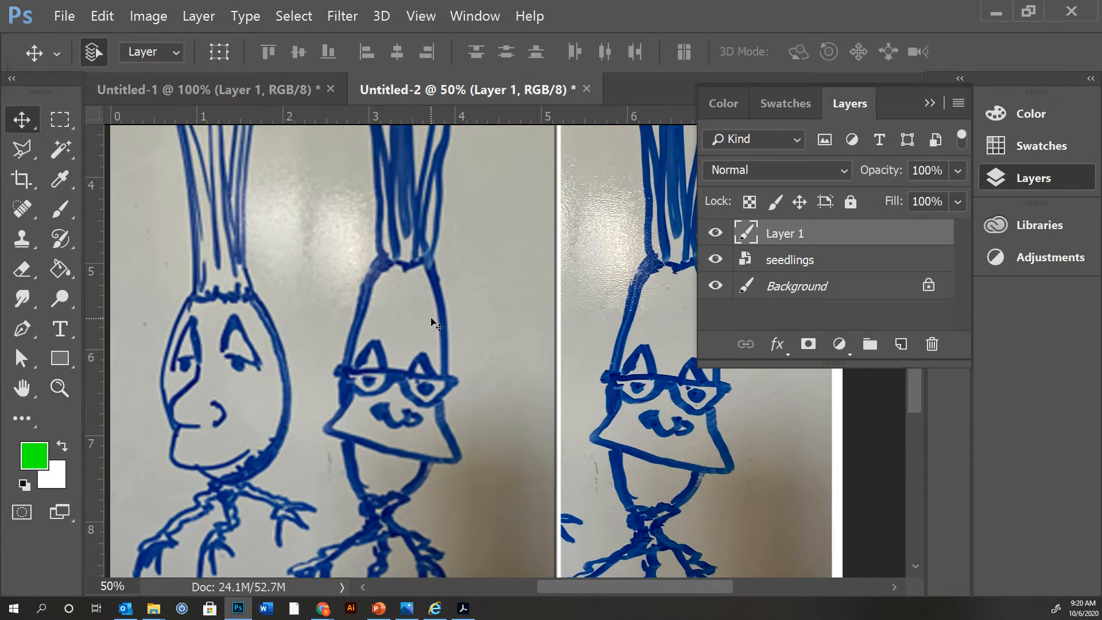
{"action": "key", "text": "z"}
{"action": "left_click", "coordinate": [550, 342], "text": "alt"}
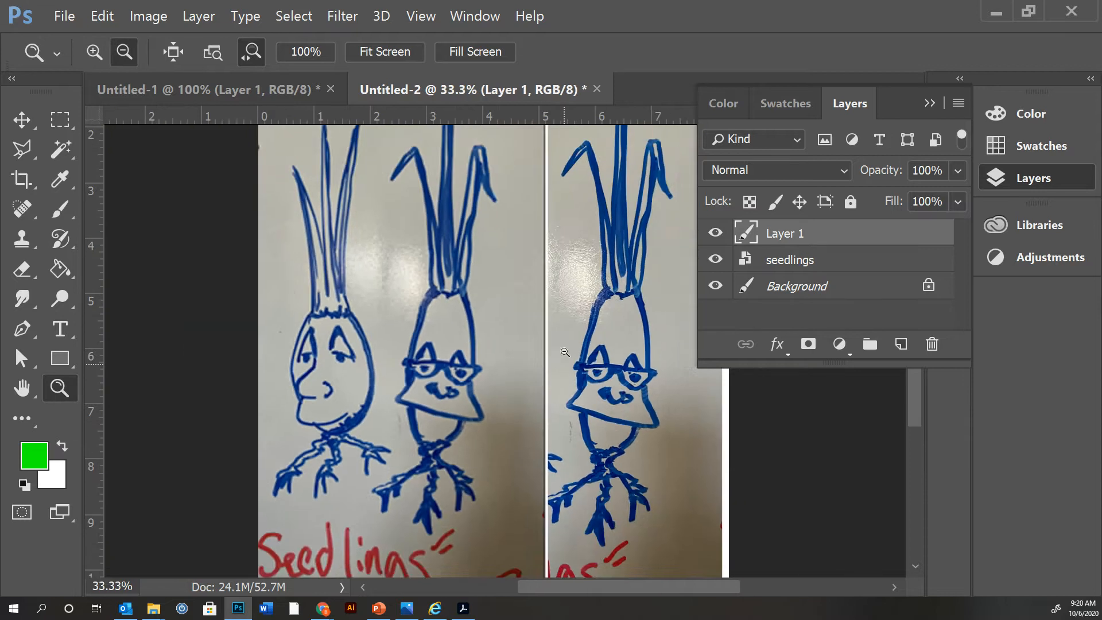
Rename the screenshot layer as low res and move it across the page to cover the placed original drawing.
{"action": "left_click", "coordinate": [529, 298], "text": "alt"}
{"action": "left_click", "coordinate": [506, 258], "text": "alt"}
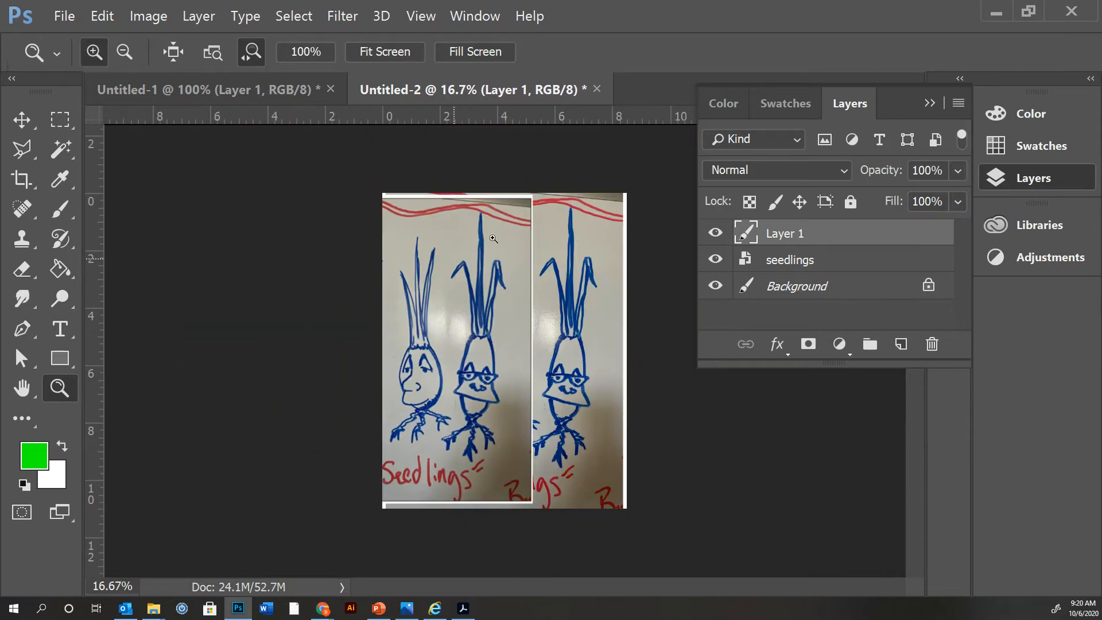
{"action": "double_click", "coordinate": [803, 234]}
{"action": "type", "text": "low res"}
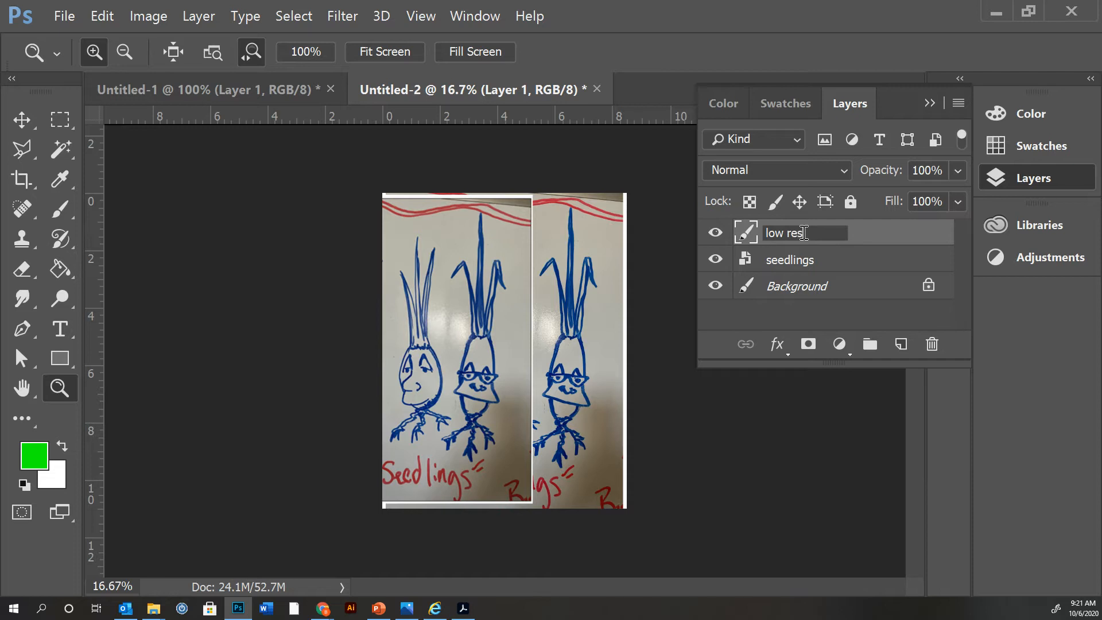
{"action": "key", "text": "Return"}
{"action": "left_click", "coordinate": [17, 129]}
{"action": "left_click_drag", "start_coordinate": [429, 380], "coordinate": [505, 381]}
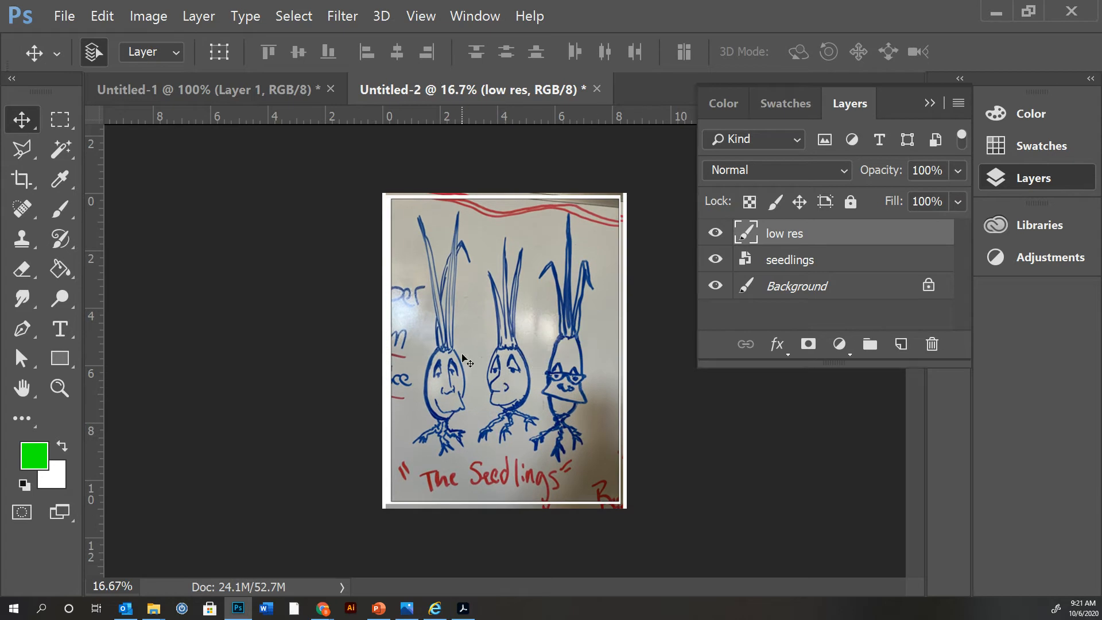
Try reapplying the last Filter Gallery effect to the low res layer, and undo it.
{"action": "left_click", "coordinate": [332, 21]}
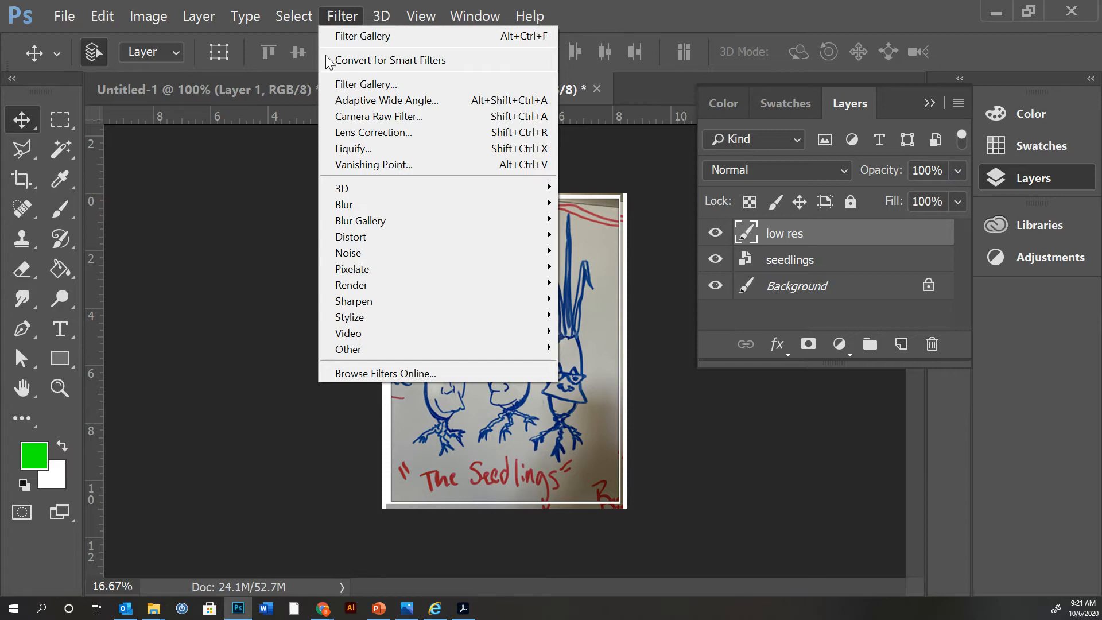
{"action": "left_click", "coordinate": [344, 37]}
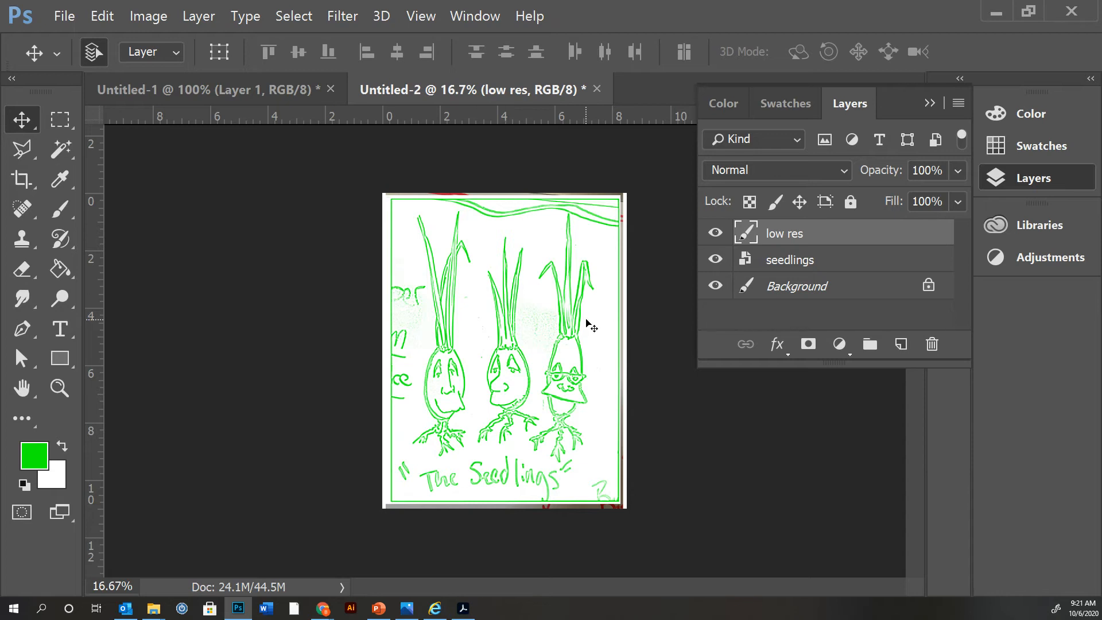
{"action": "key", "text": "ctrl+z"}
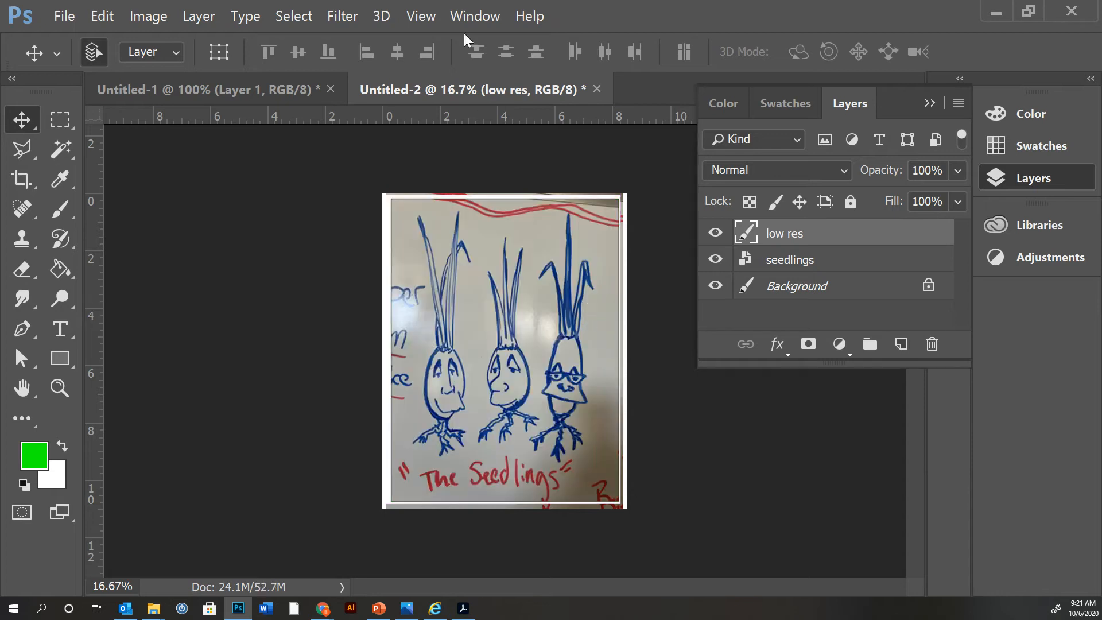
Preview the Photocopy, Plaster, Stamp and Graphic Pen sketch filters on the low res layer, and cancel without applying any.
{"action": "left_click", "coordinate": [337, 18]}
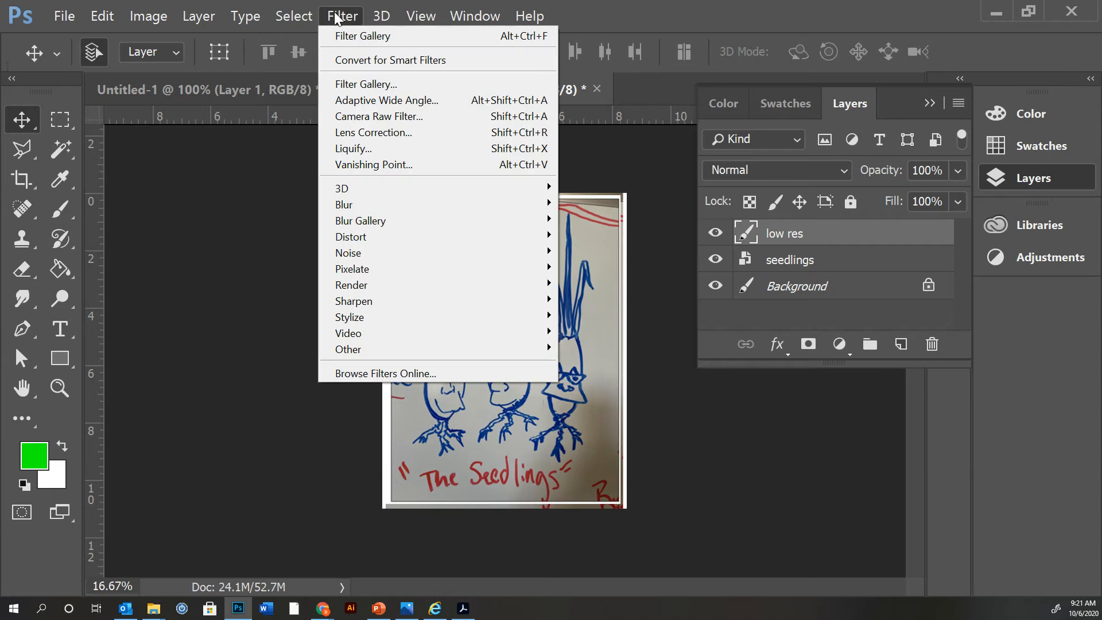
{"action": "left_click", "coordinate": [388, 83]}
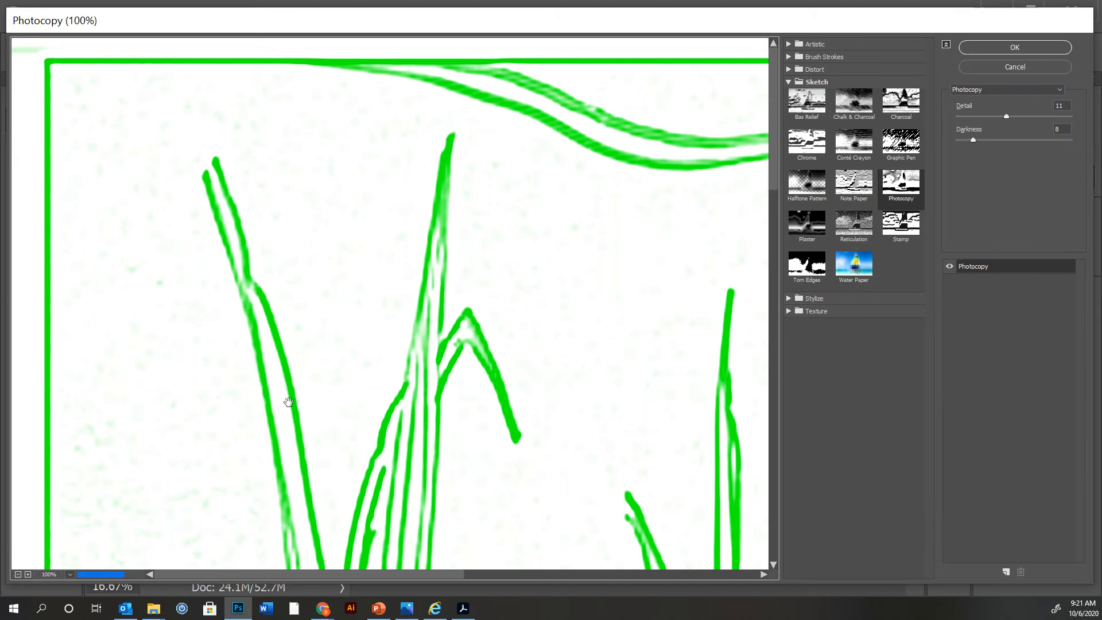
{"action": "left_click", "coordinate": [18, 575]}
{"action": "left_click", "coordinate": [18, 575]}
{"action": "left_click", "coordinate": [18, 575]}
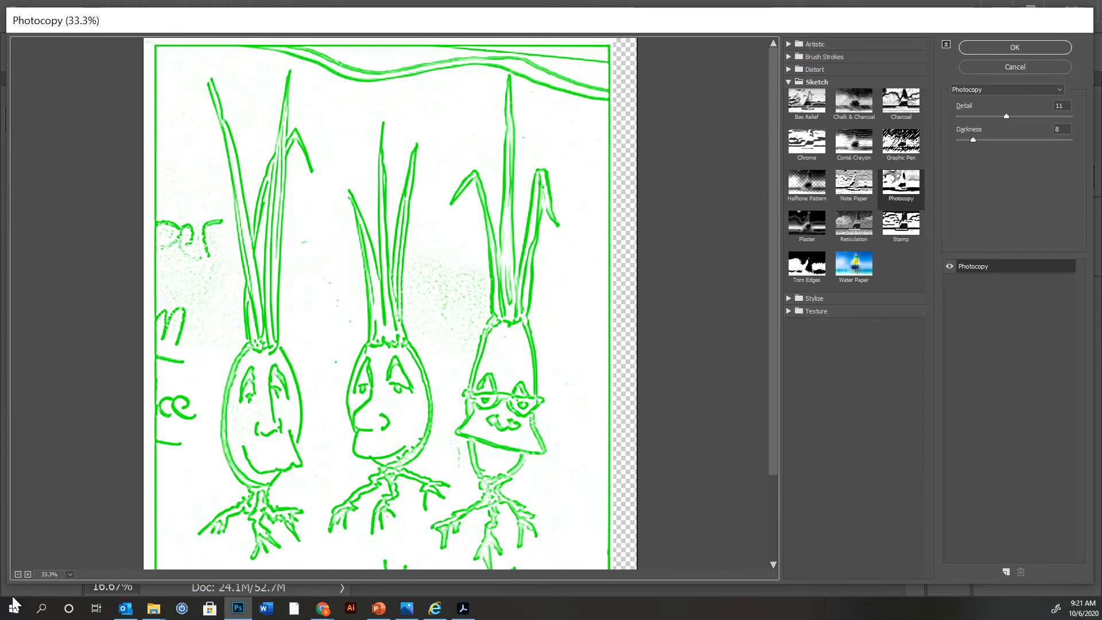
{"action": "left_click", "coordinate": [17, 575]}
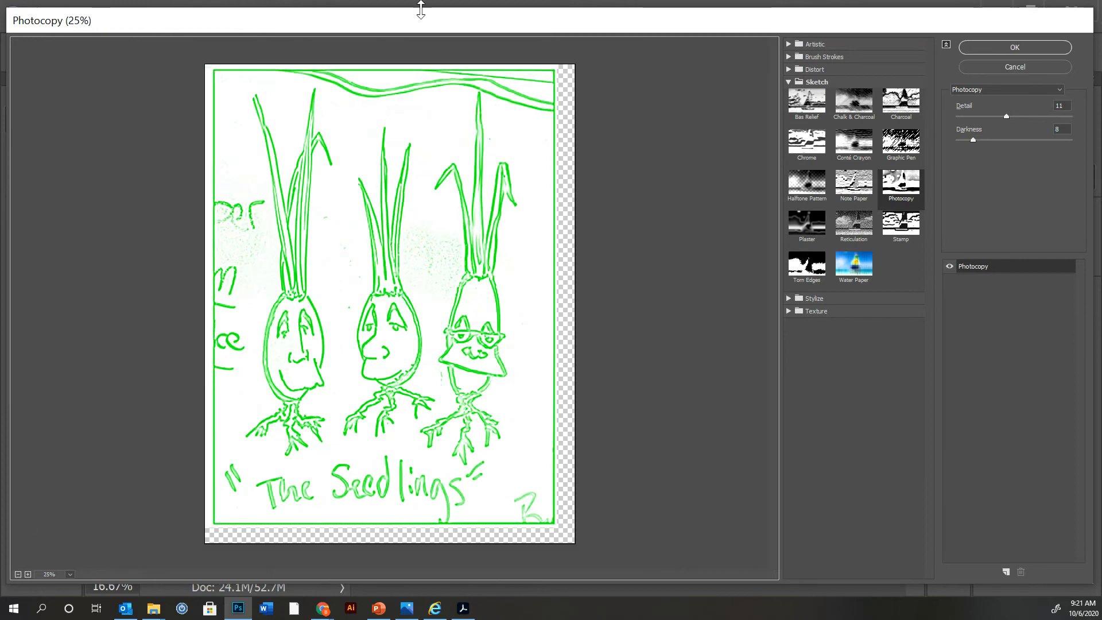
{"action": "left_click", "coordinate": [822, 263]}
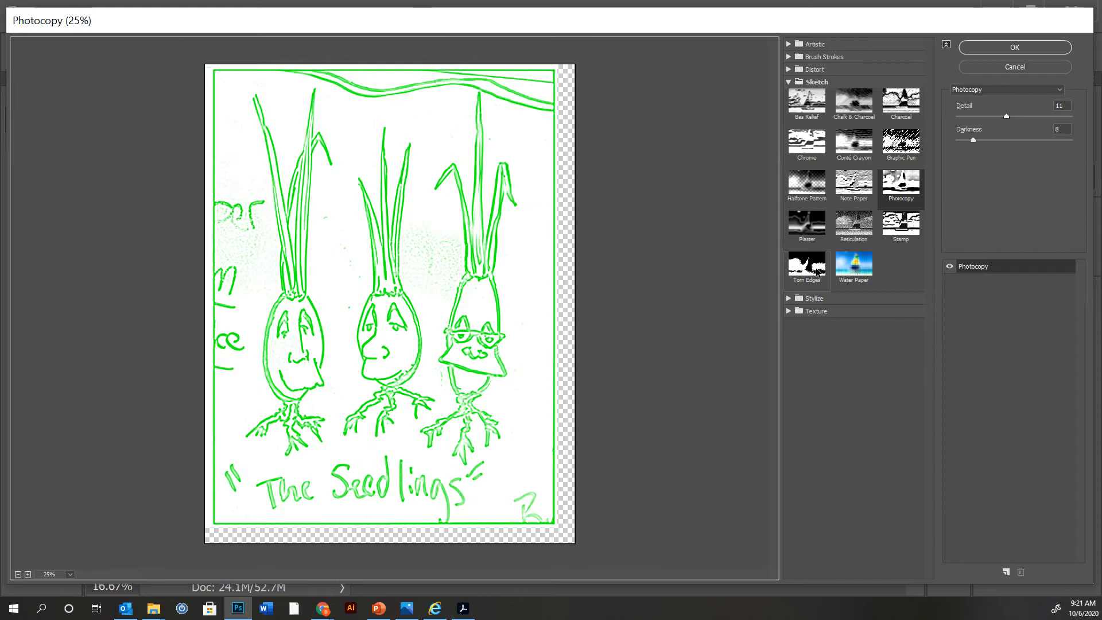
{"action": "left_click", "coordinate": [816, 231]}
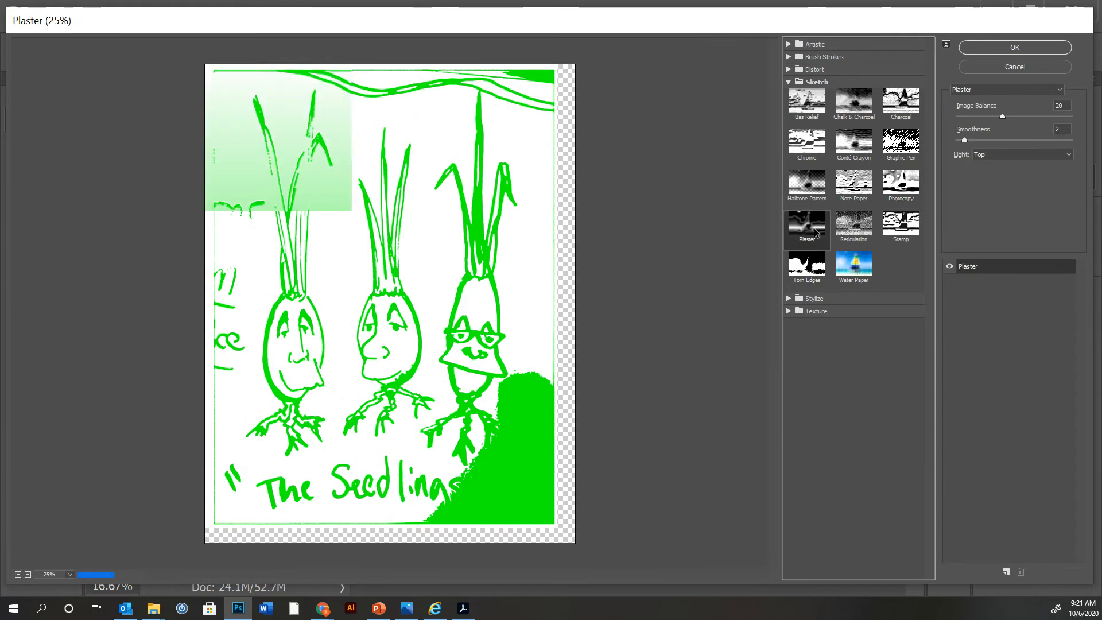
{"action": "left_click", "coordinate": [906, 228]}
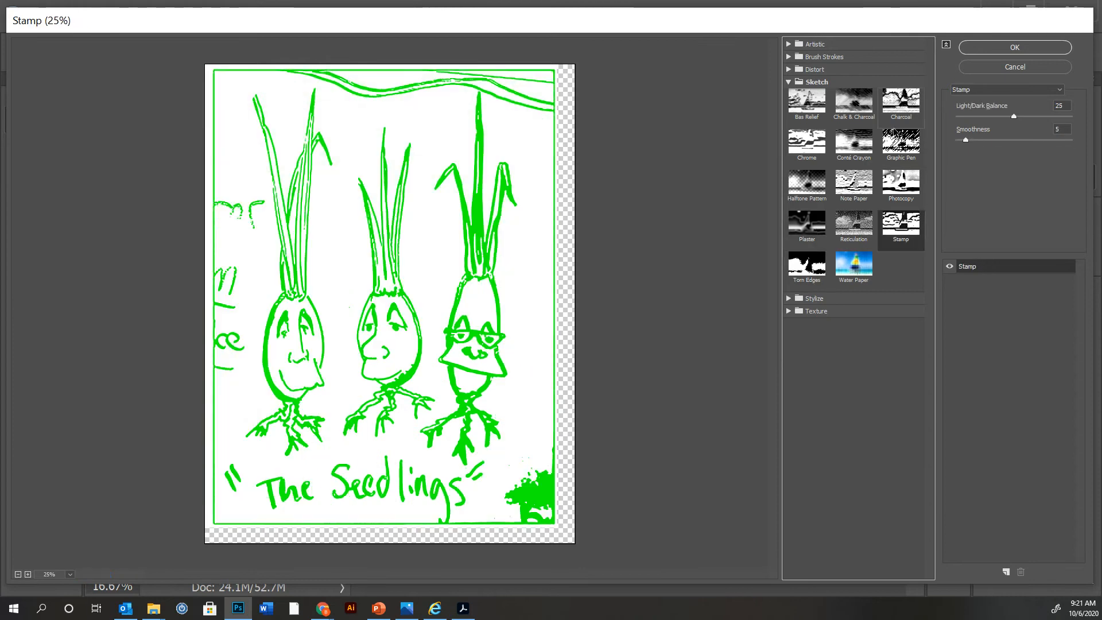
{"action": "left_click", "coordinate": [902, 147]}
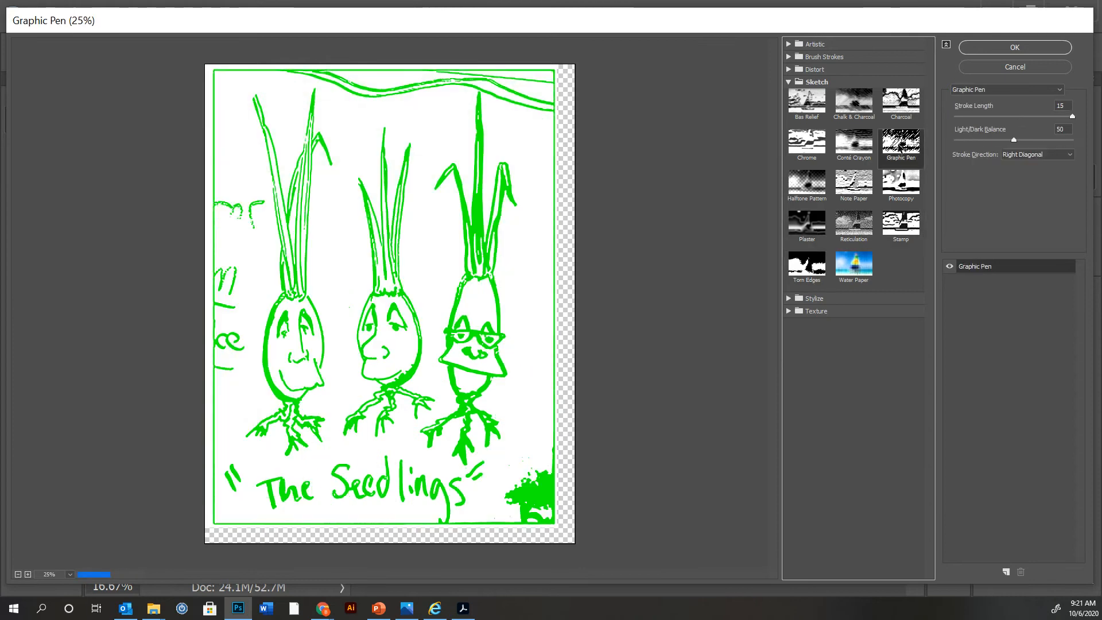
{"action": "left_click", "coordinate": [1027, 68]}
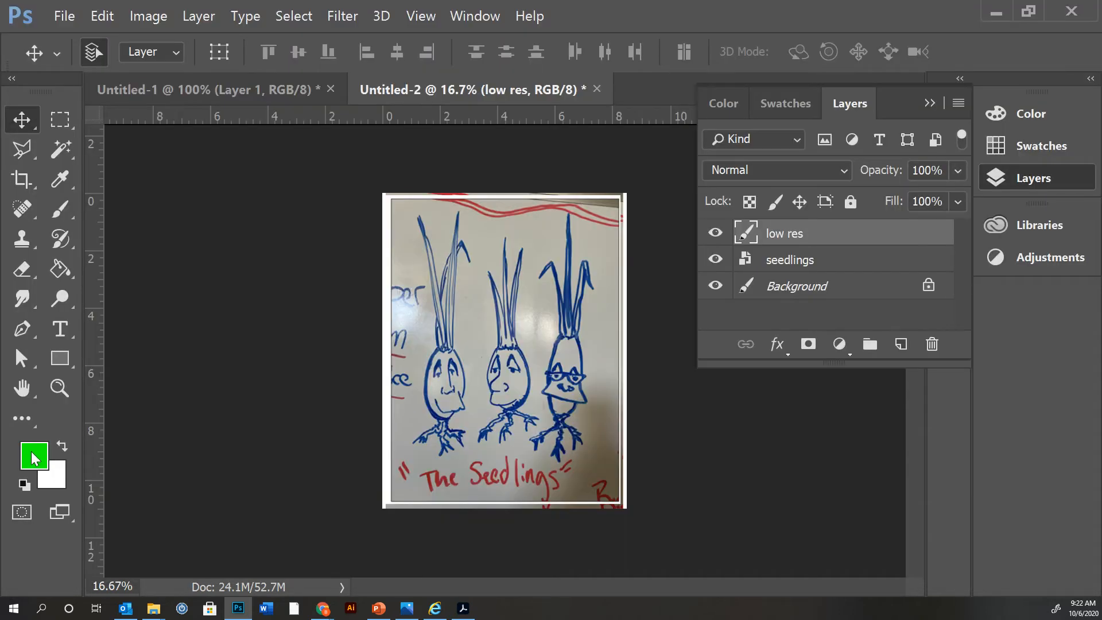
Reset the foreground and background colours to the defaults, and choose the Stamp sketch filter for the low res layer with the whole drawing in the preview.
{"action": "left_click", "coordinate": [24, 485]}
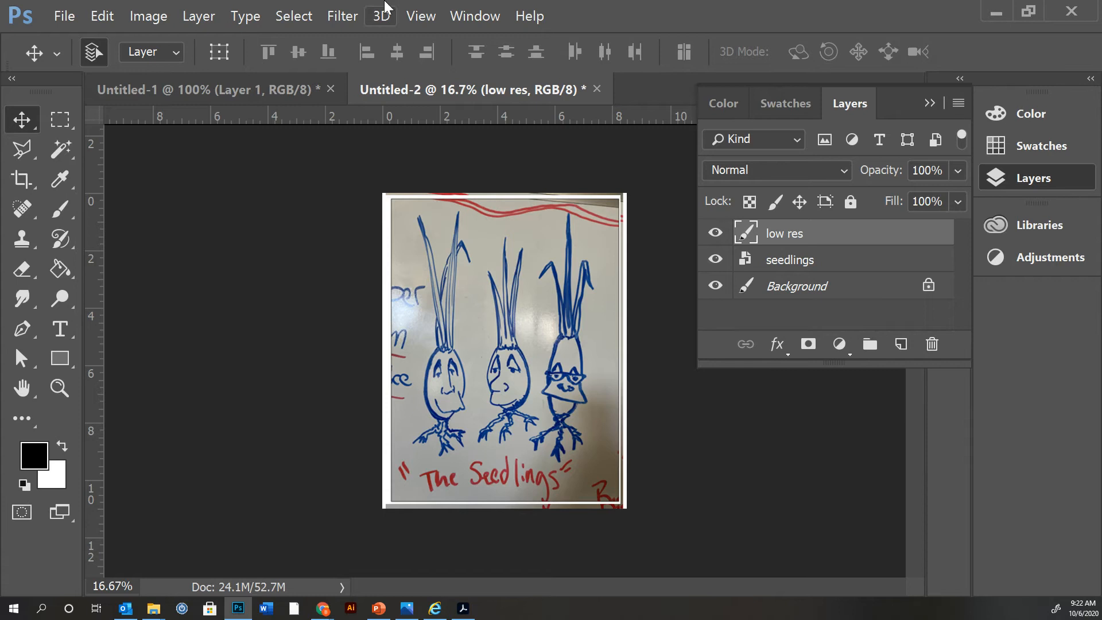
{"action": "left_click", "coordinate": [342, 18]}
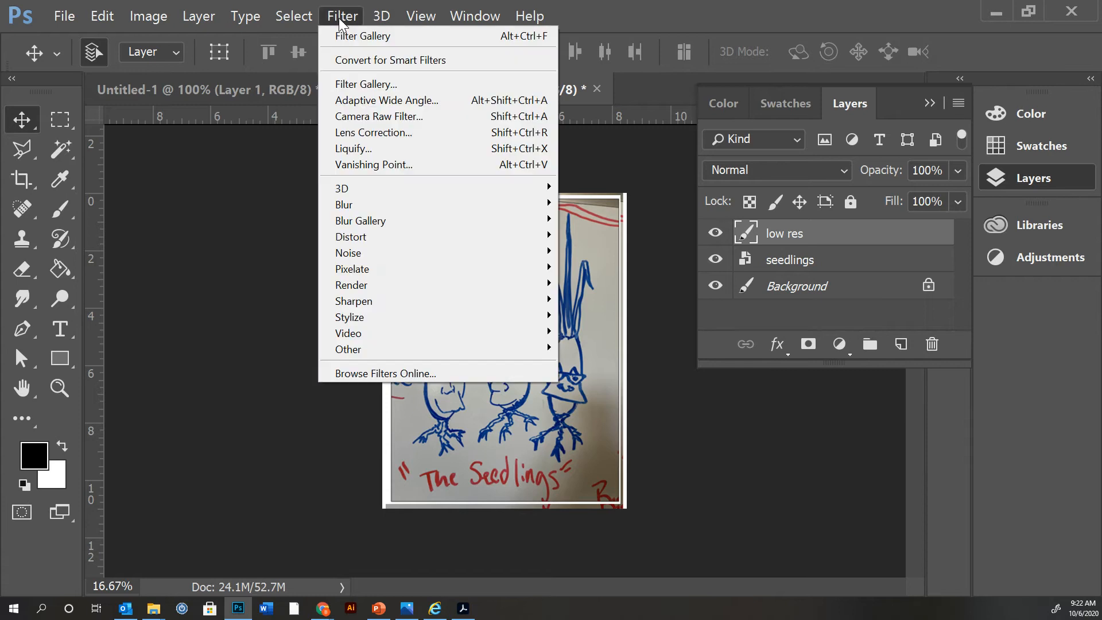
{"action": "left_click", "coordinate": [365, 84]}
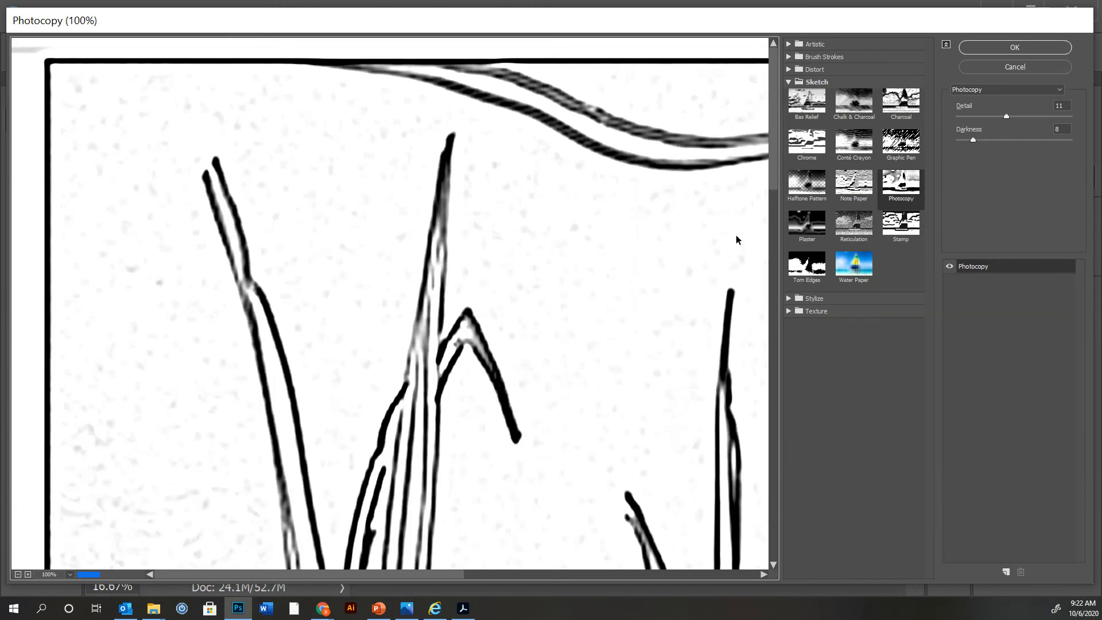
{"action": "left_click", "coordinate": [574, 253], "text": "alt"}
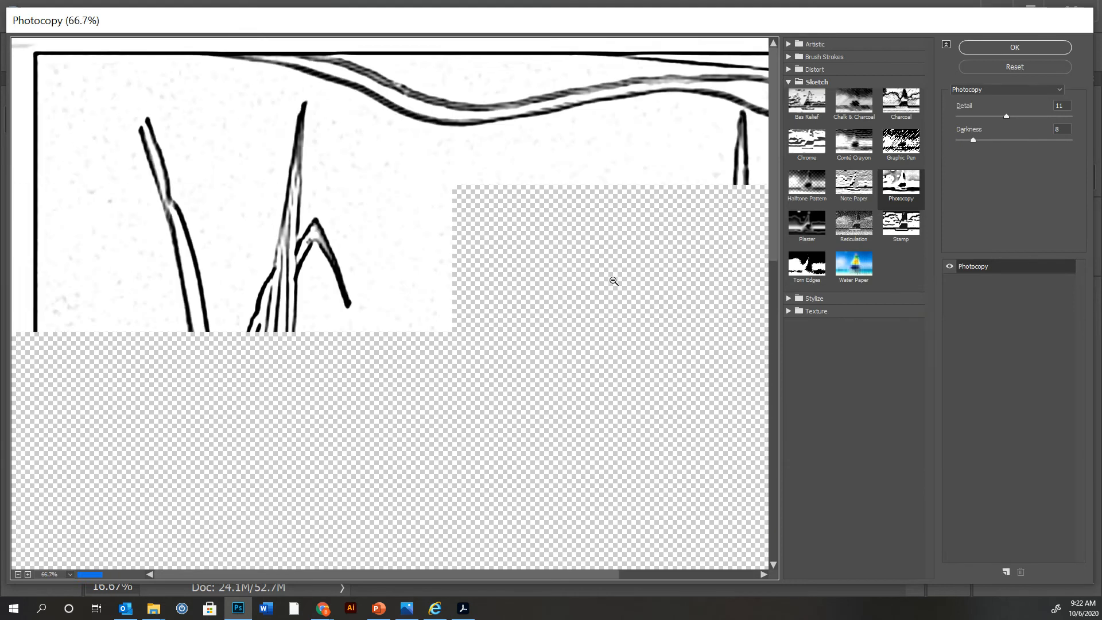
{"action": "left_click", "coordinate": [609, 279], "text": "alt"}
{"action": "left_click", "coordinate": [458, 361], "text": "alt"}
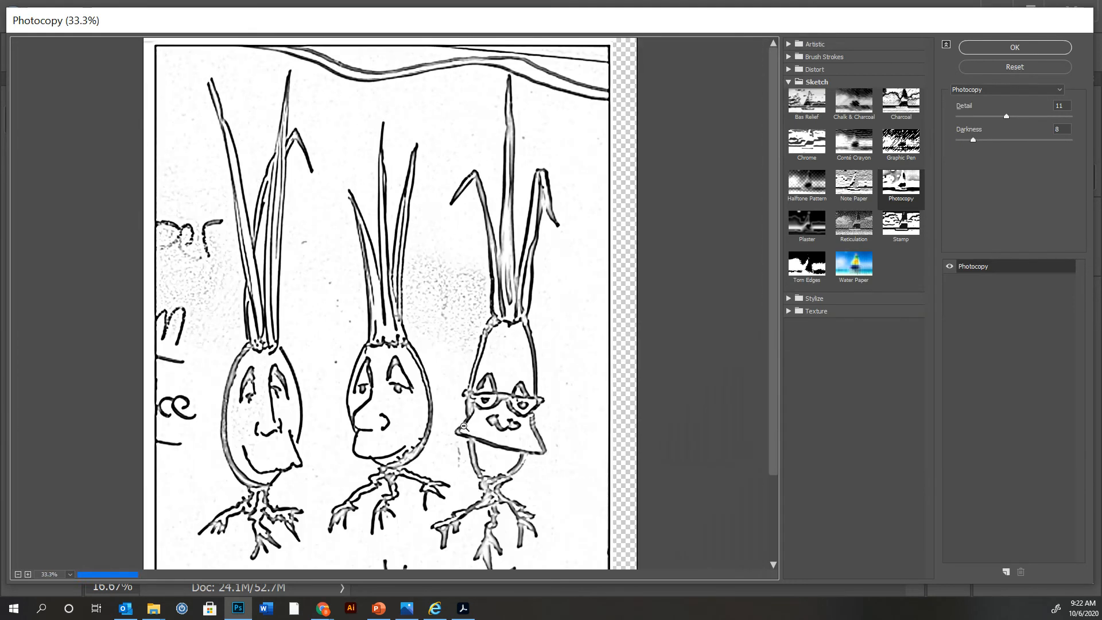
{"action": "left_click", "coordinate": [908, 233]}
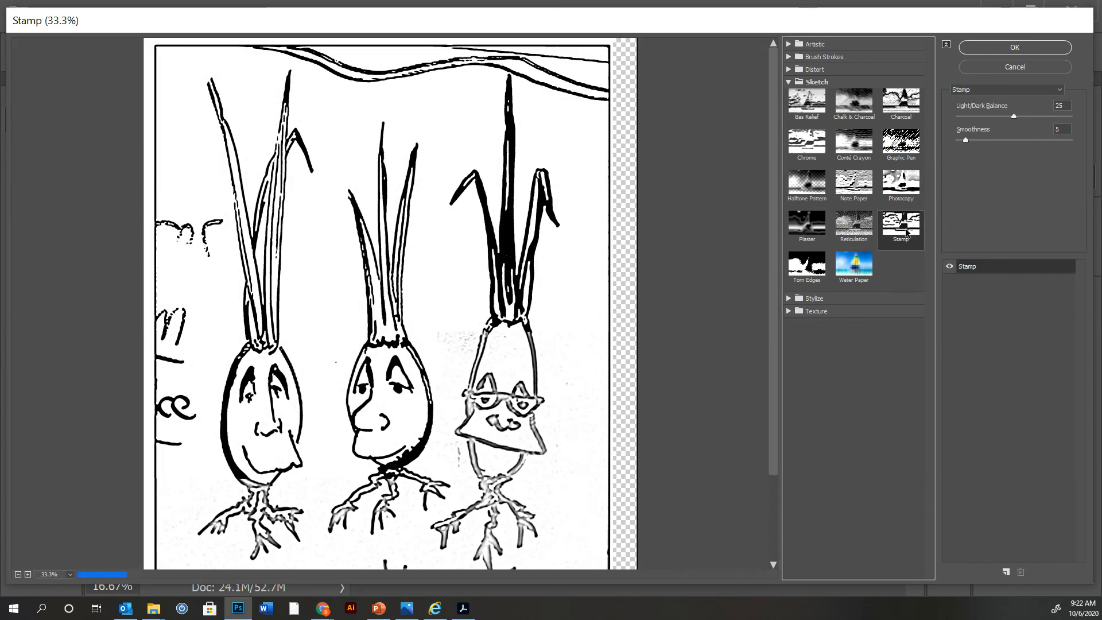
{"action": "key", "text": "alt"}
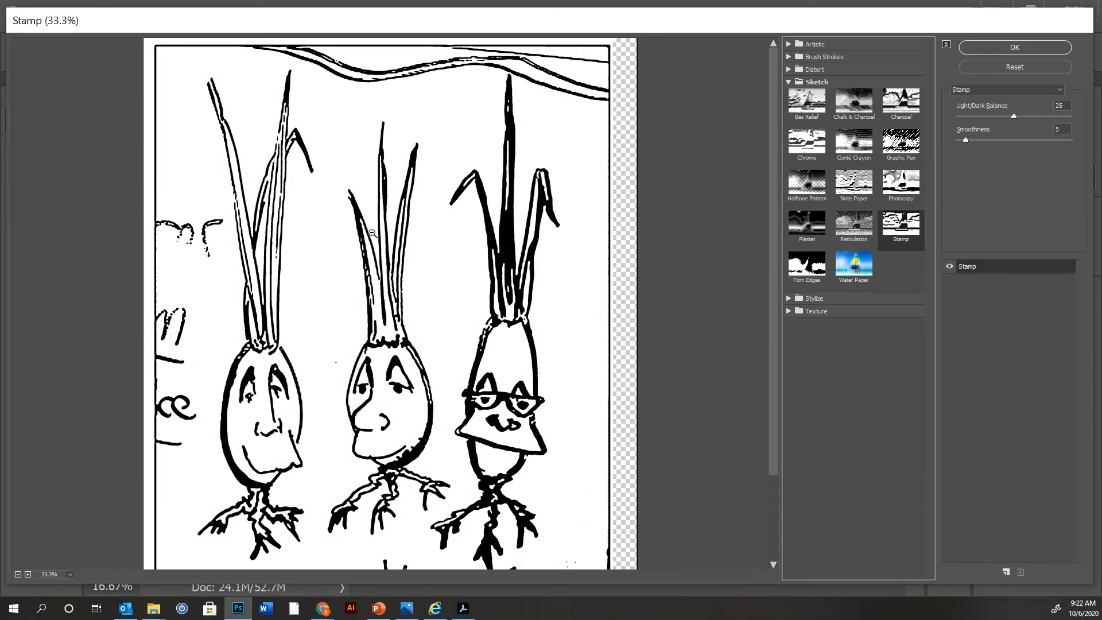
{"action": "left_click", "coordinate": [509, 283], "text": "alt"}
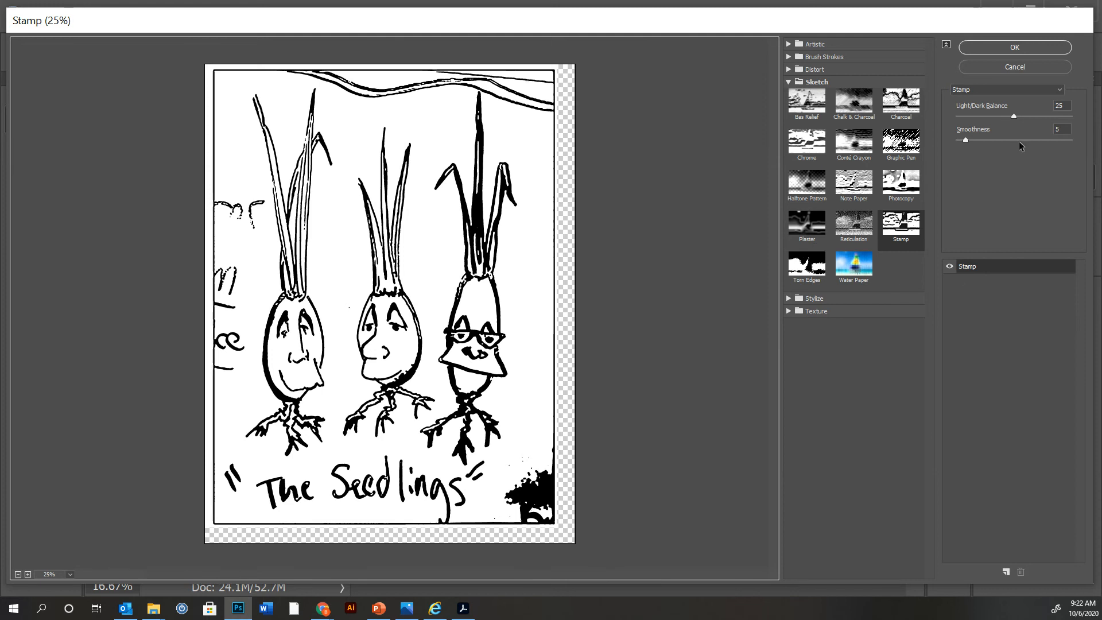
Set the Stamp filter's Light/Dark Balance to 35 and its Smoothness to 4.
{"action": "left_click_drag", "start_coordinate": [966, 140], "coordinate": [1031, 116]}
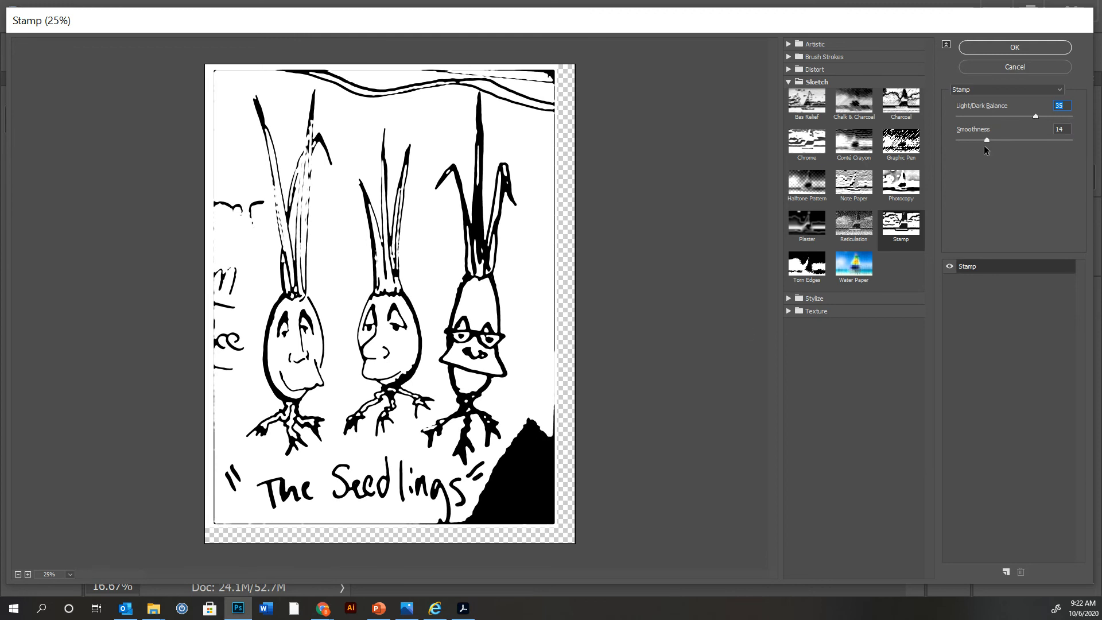
{"action": "left_click_drag", "start_coordinate": [987, 139], "coordinate": [963, 140]}
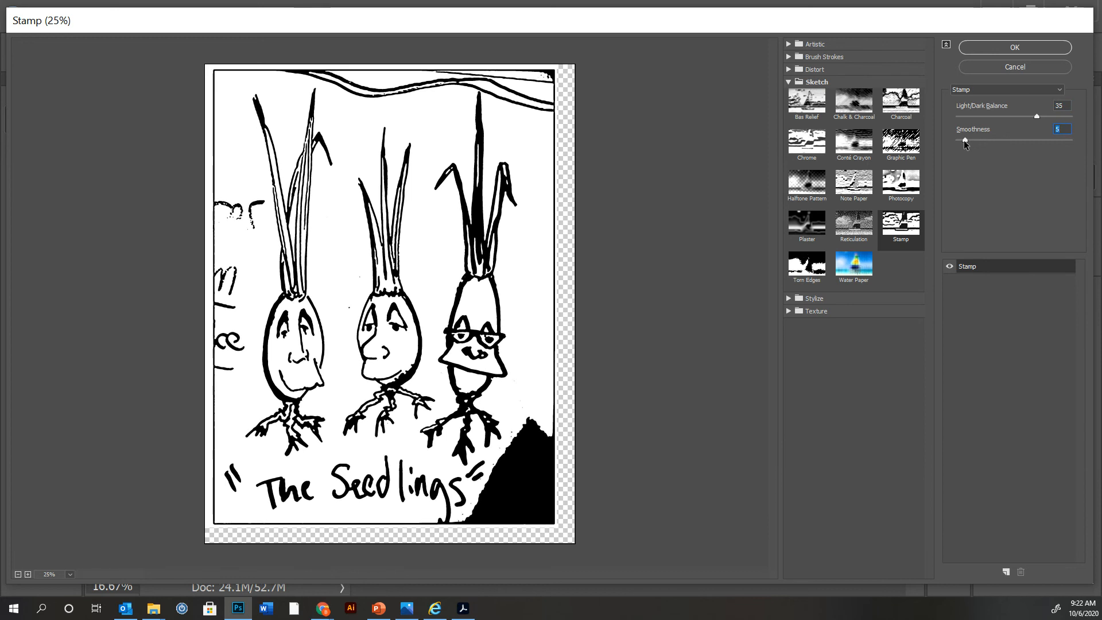
{"action": "left_click_drag", "start_coordinate": [966, 140], "coordinate": [969, 140]}
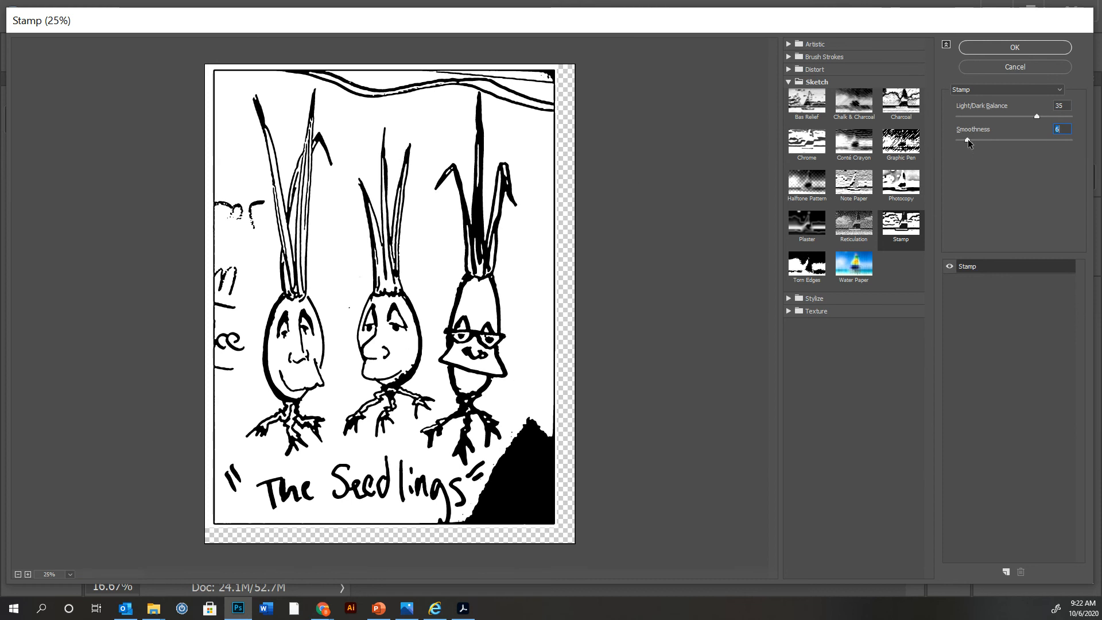
{"action": "left_click_drag", "start_coordinate": [968, 139], "coordinate": [966, 139]}
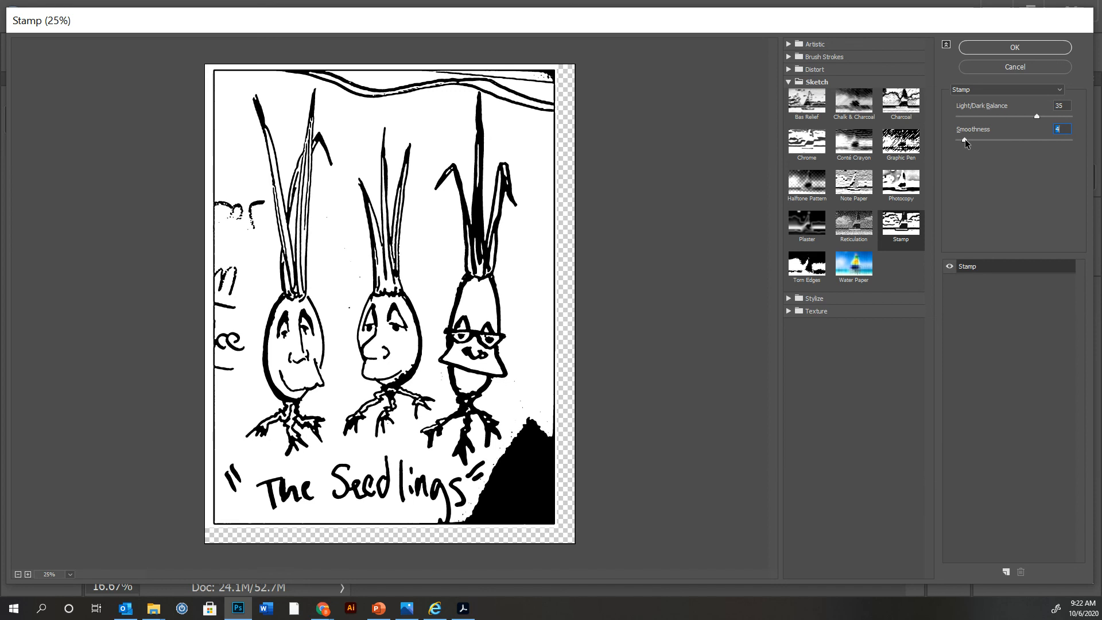